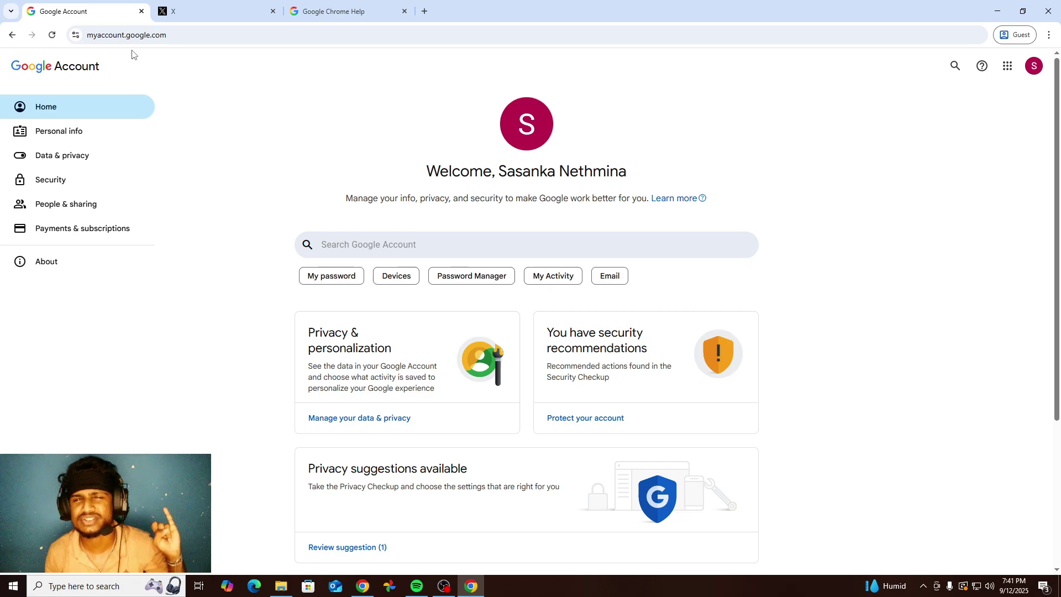
Open the Personal info page showing the account's basic and contact info
left_click(82, 139)
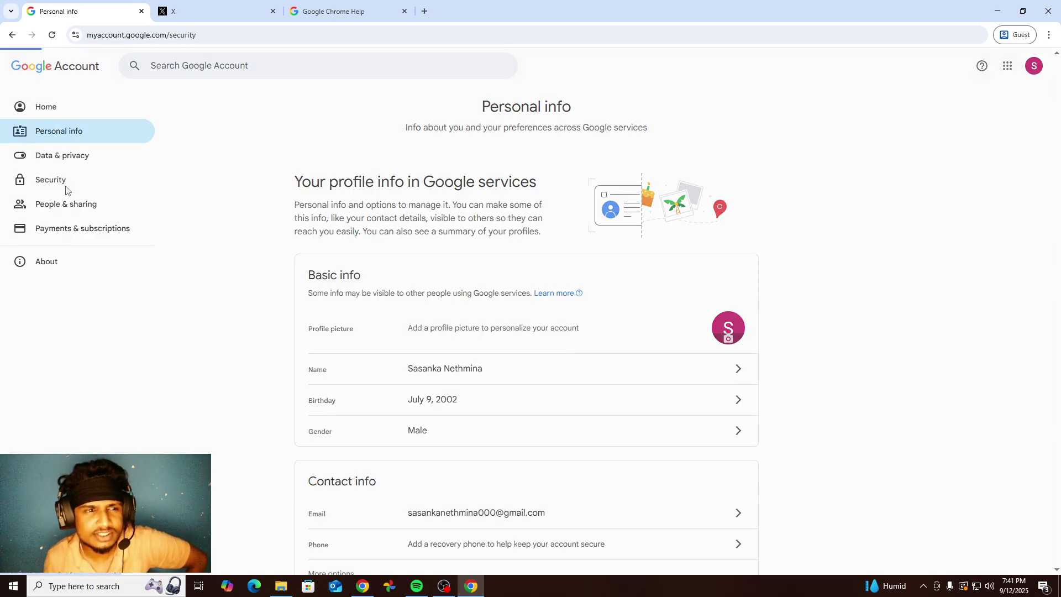
Review the Security page, where 2-Step Verification is off, and open the Security Checkup recommendations
left_click(65, 184)
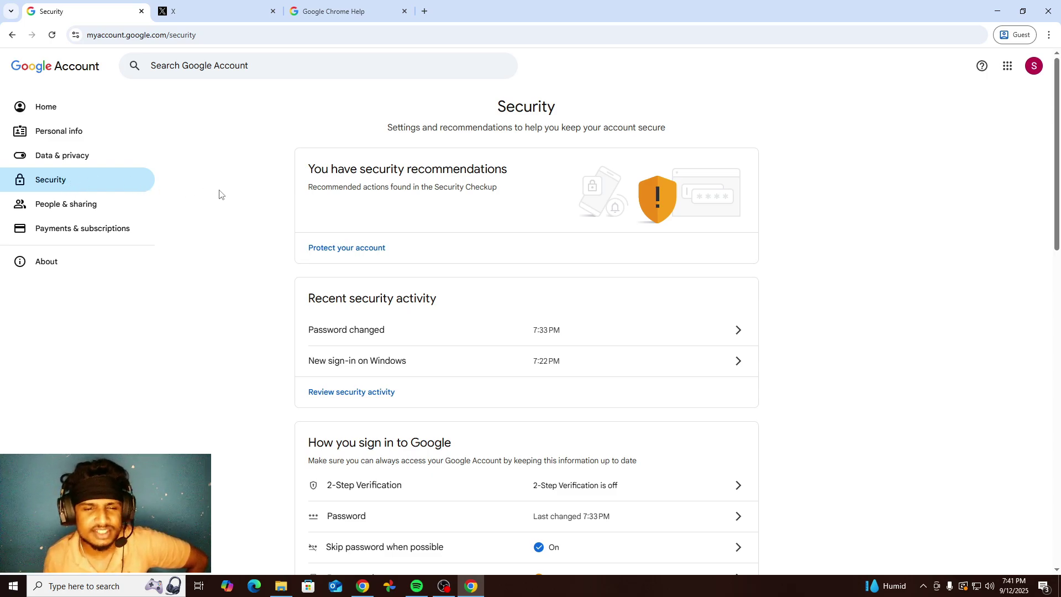
scroll(220, 193, "down", 2)
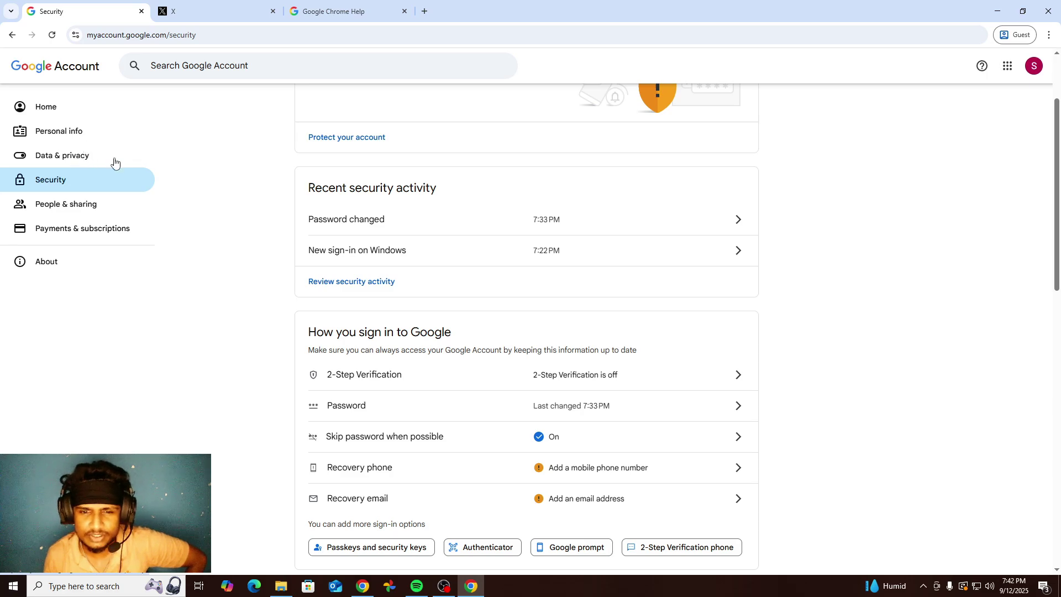
scroll(529, 400, "up", 2)
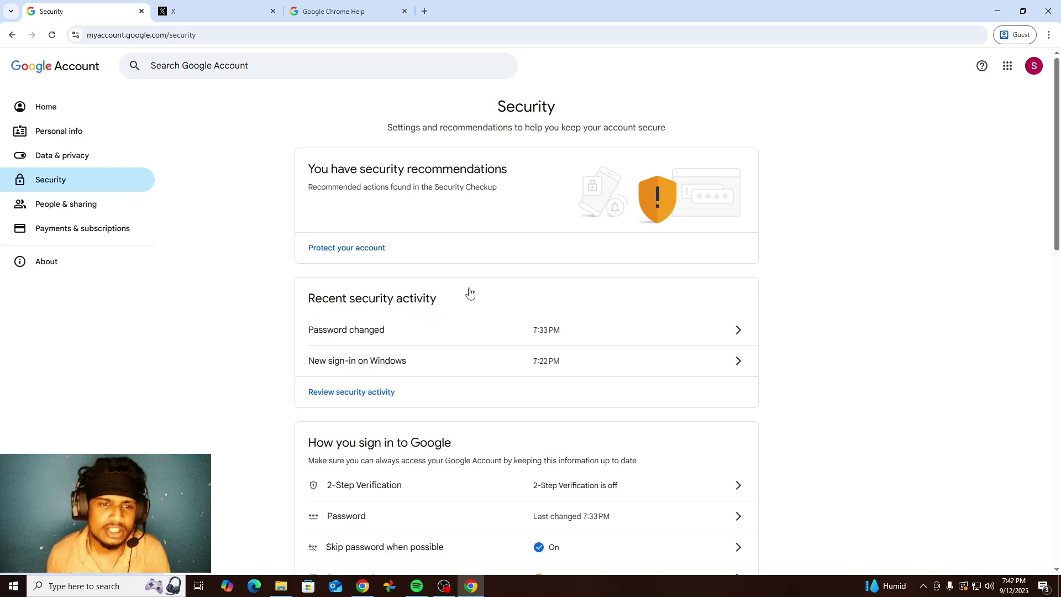
left_click(387, 260)
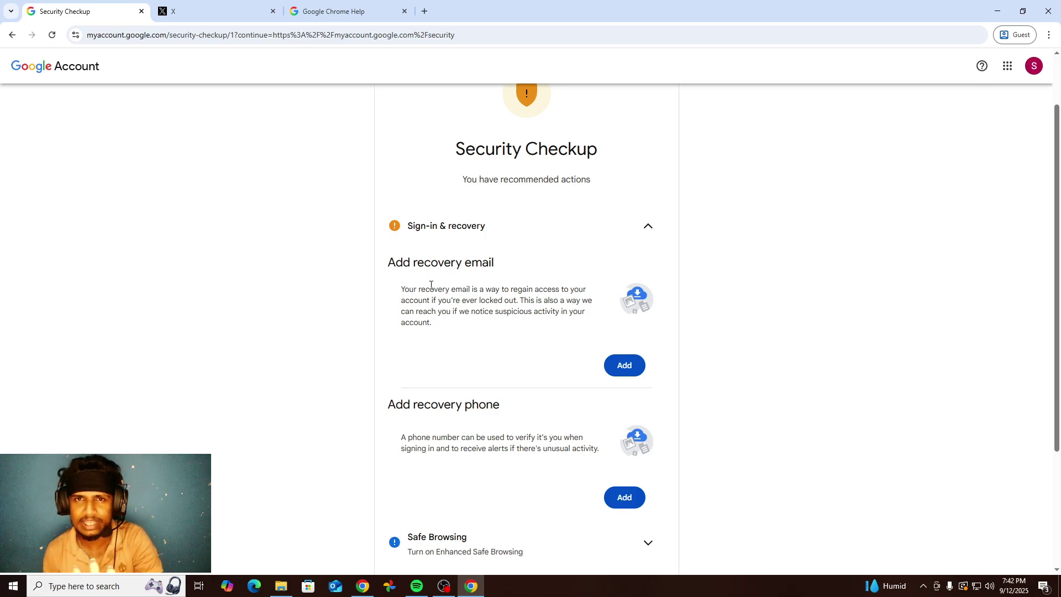
Review the recovery email, recovery phone and Safe Browsing recommendations, then continue to the account
scroll(431, 285, "down", 3)
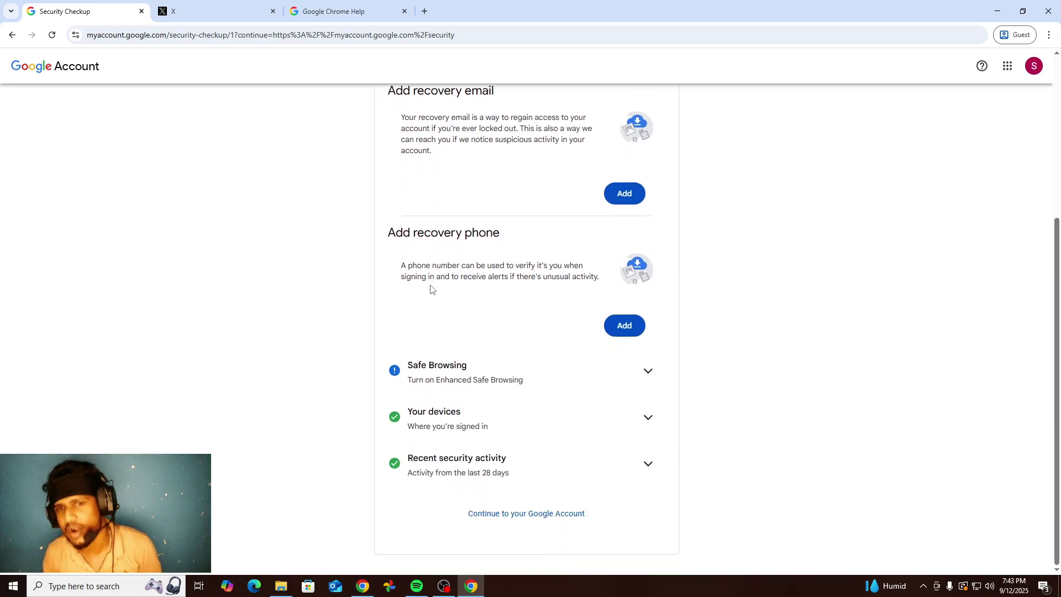
left_click_drag(399, 269, 385, 221)
scroll(431, 267, "up", 2)
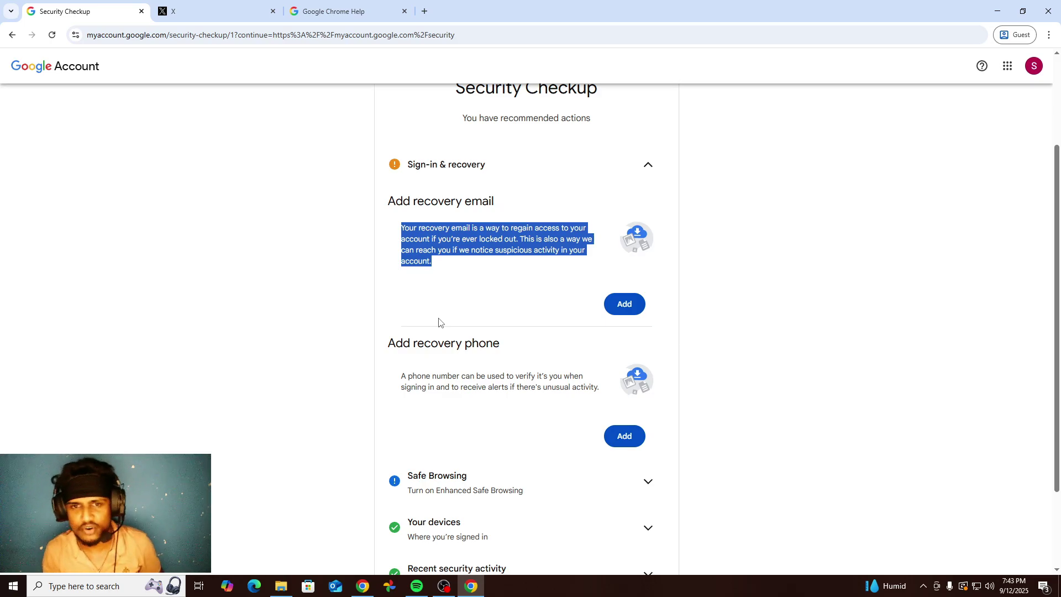
scroll(439, 322, "down", 2)
scroll(478, 293, "up", 2)
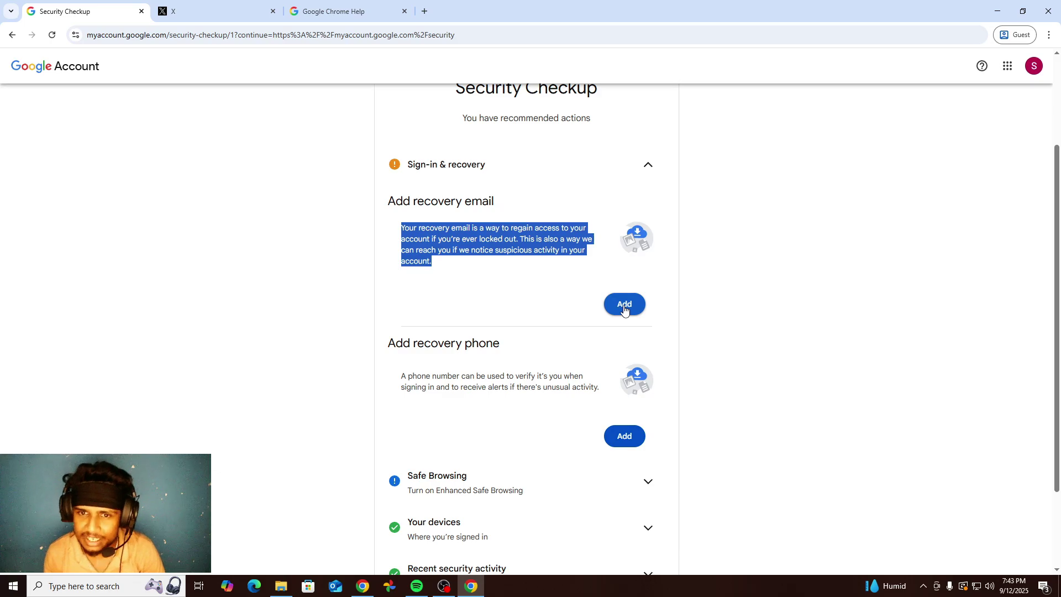
scroll(562, 303, "down", 2)
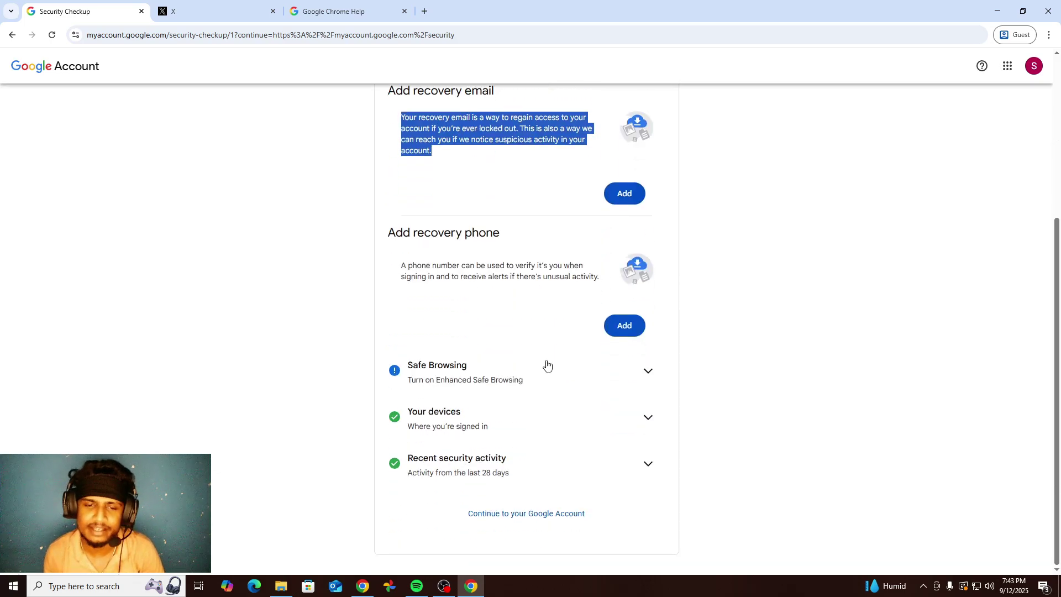
left_click(529, 514)
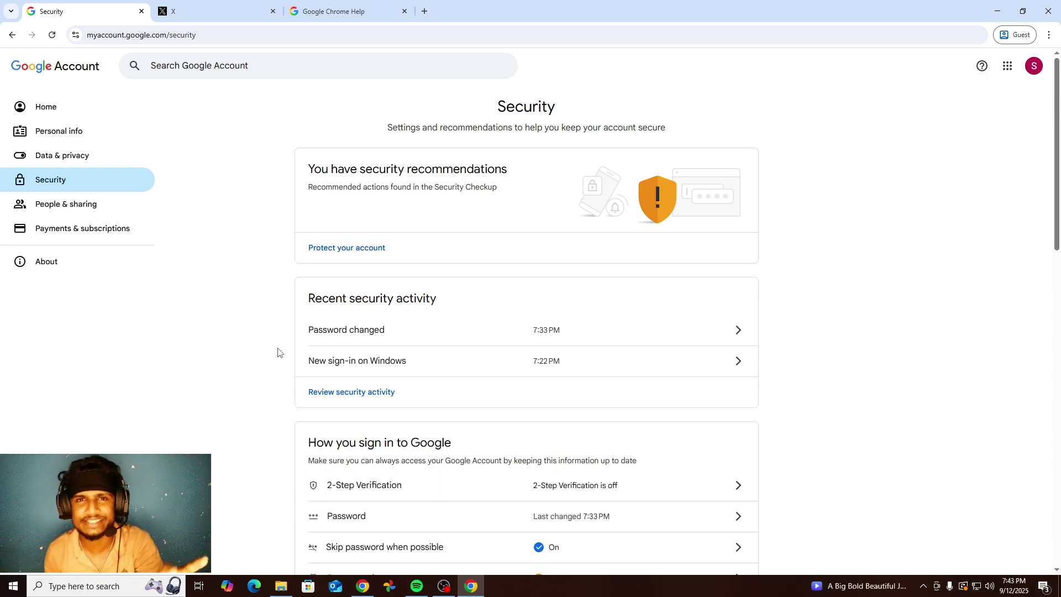
Open Recent security activity listing the September 12 password change and Windows sign-in
scroll(475, 380, "down", 3)
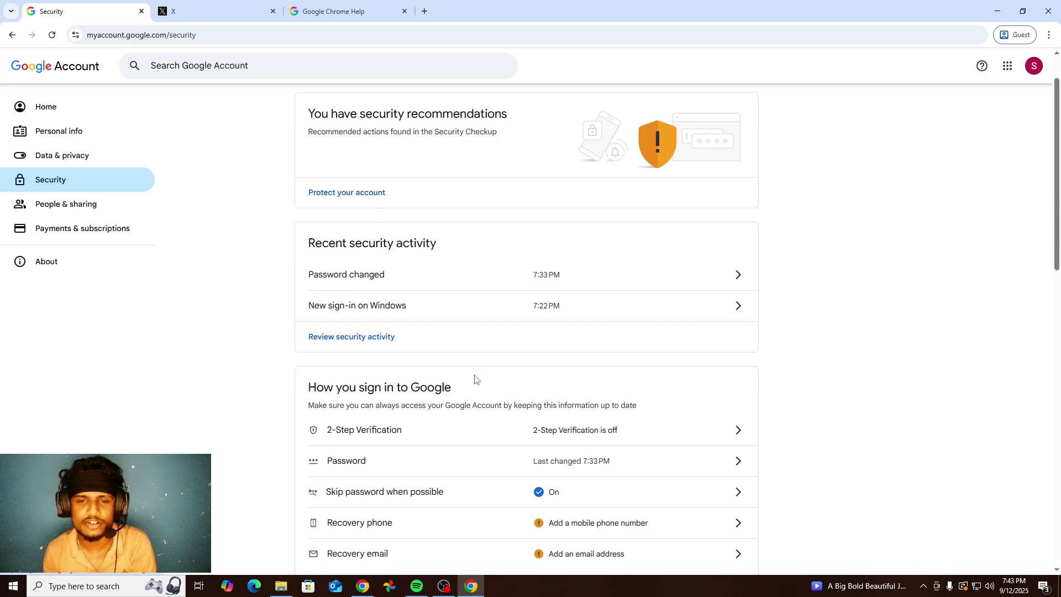
scroll(443, 365, "up", 1)
scroll(441, 360, "up", 1)
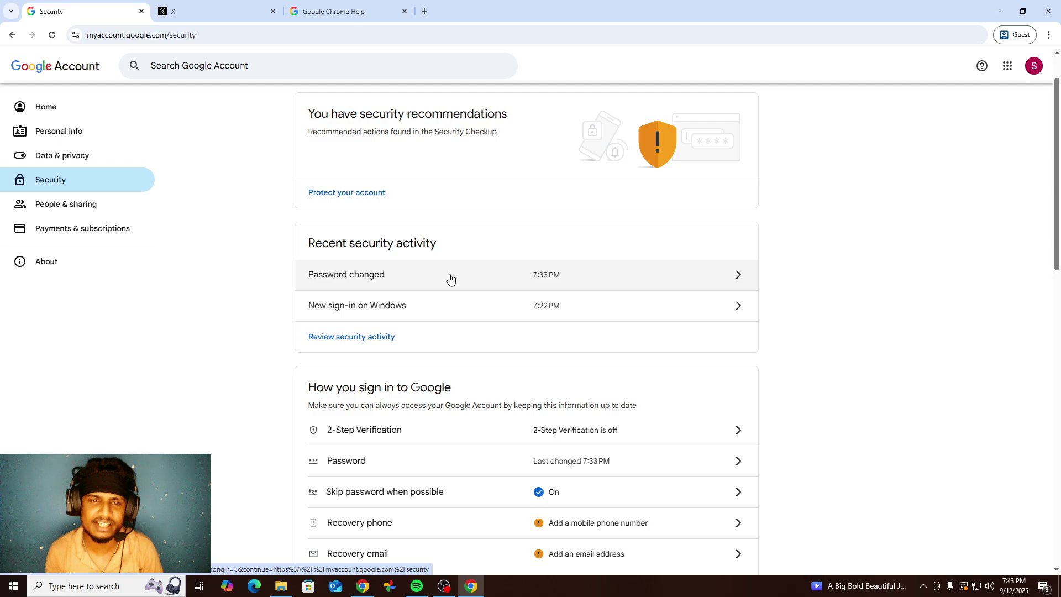
left_click(381, 341)
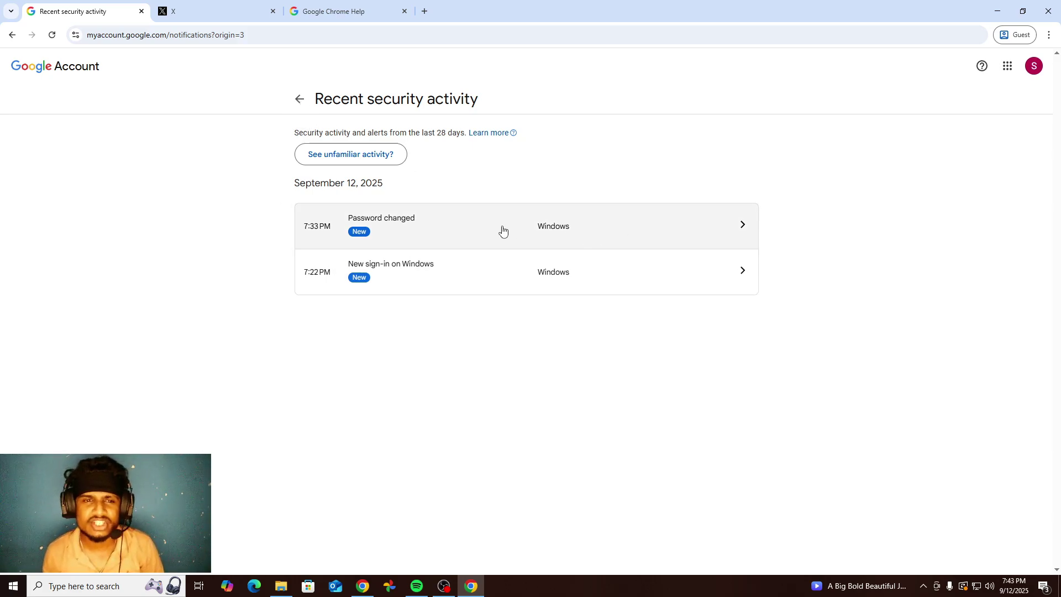
View the password change event's details and duplicate the tab
left_click(329, 228)
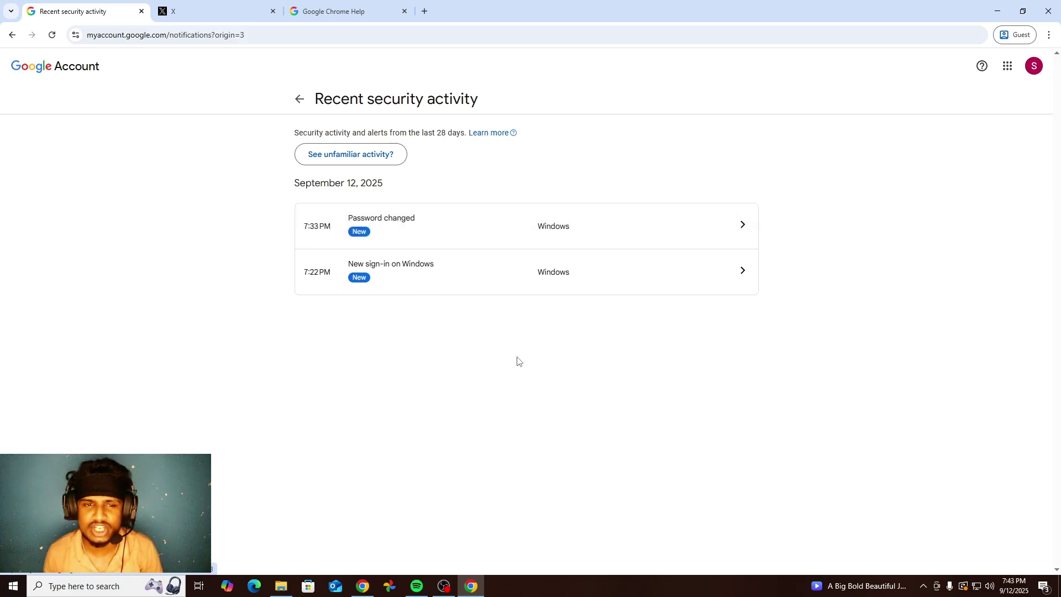
right_click(78, 12)
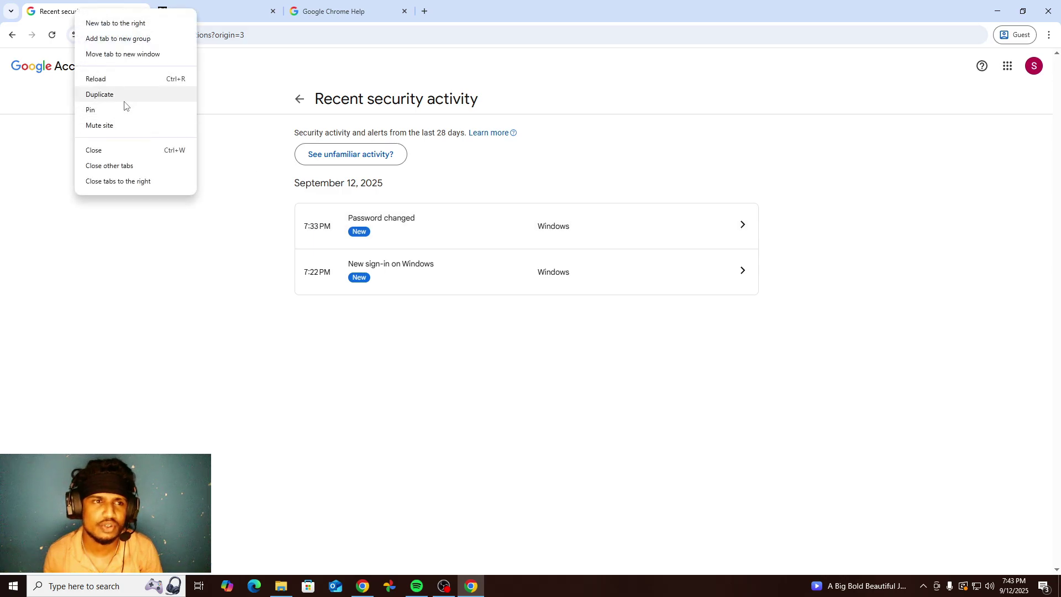
left_click(126, 94)
In the new tab, go back to Security and open the empty change-password form
left_click(17, 37)
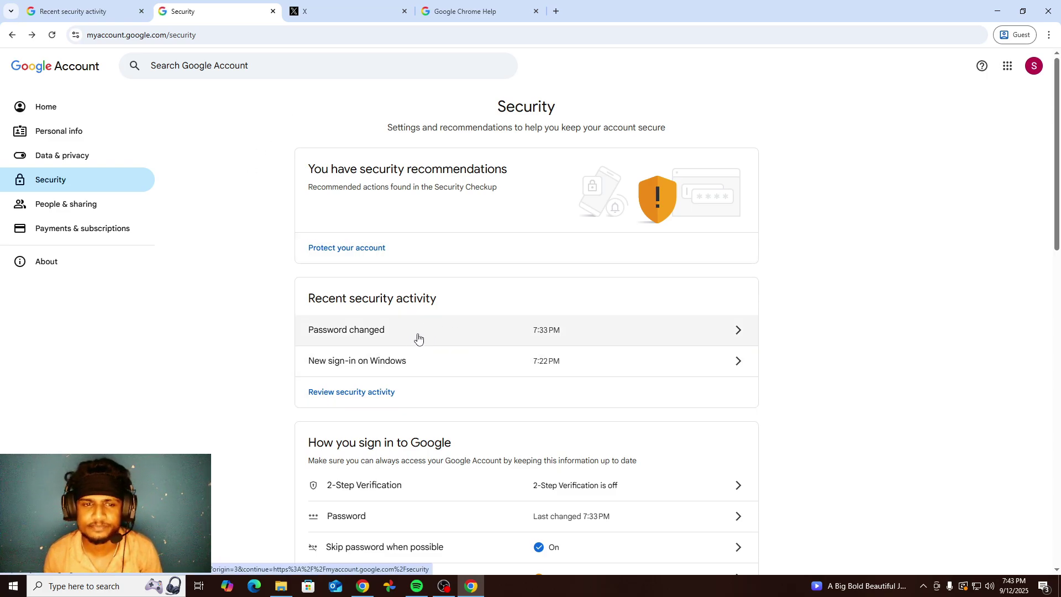
scroll(407, 242, "down", 2)
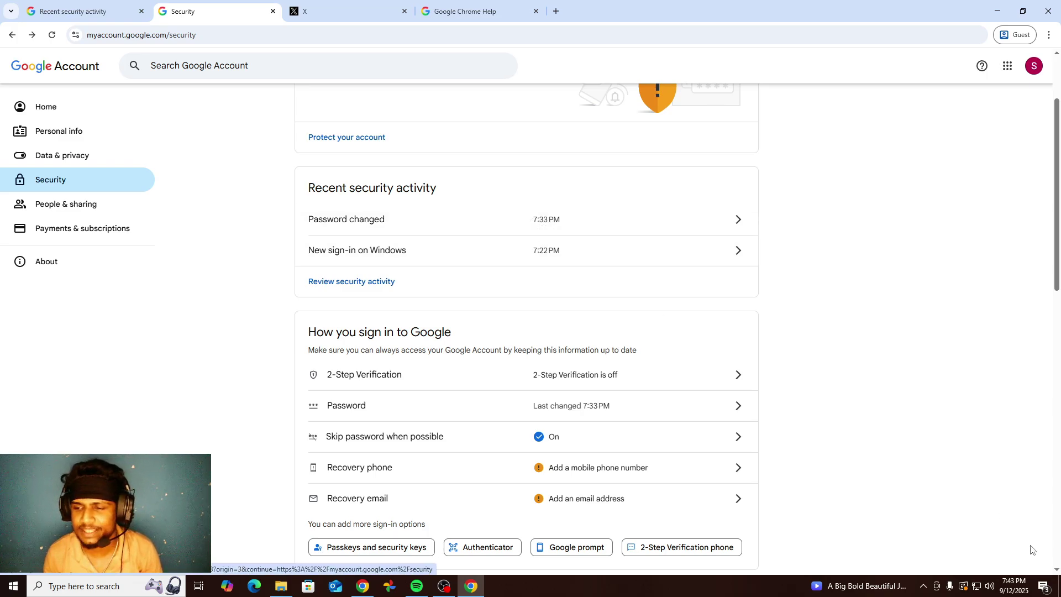
left_click(548, 418)
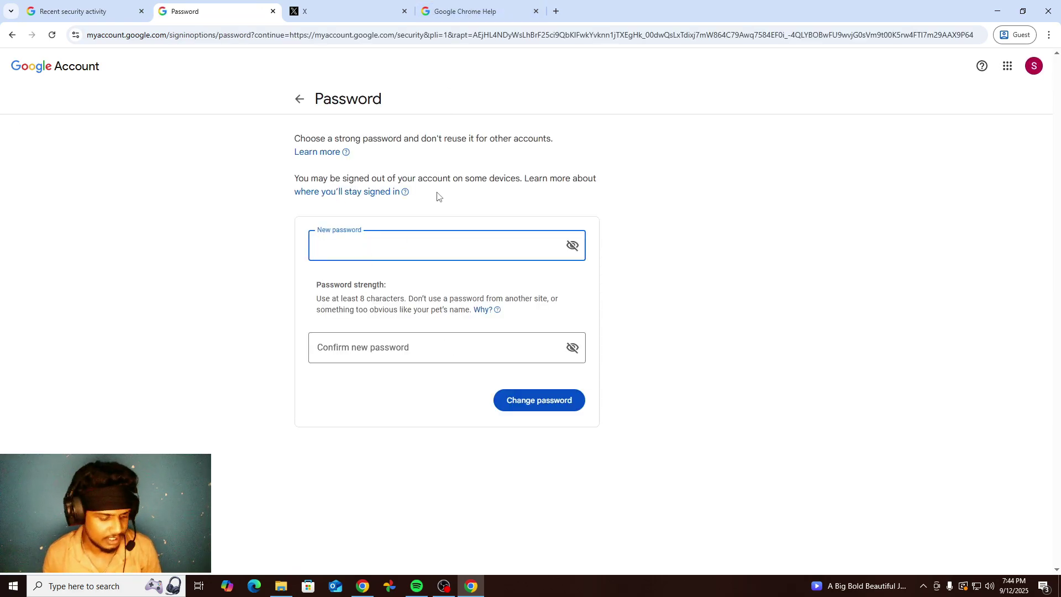
key("super+v")
key("Escape")
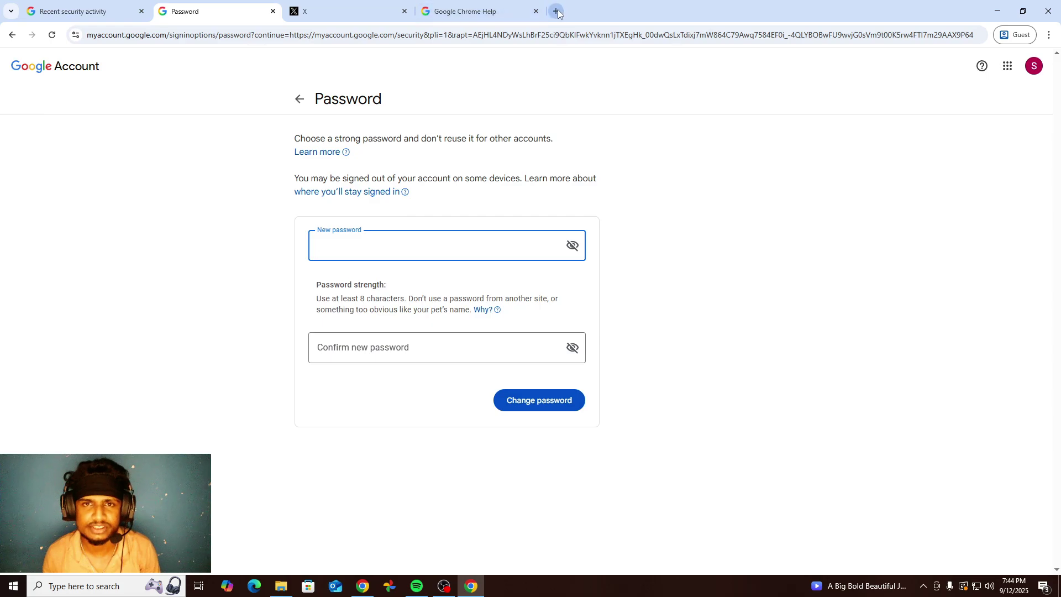
In a new tab, search 'random password generator' and open Avast's Random Password Generator
left_click(556, 11)
type("random")
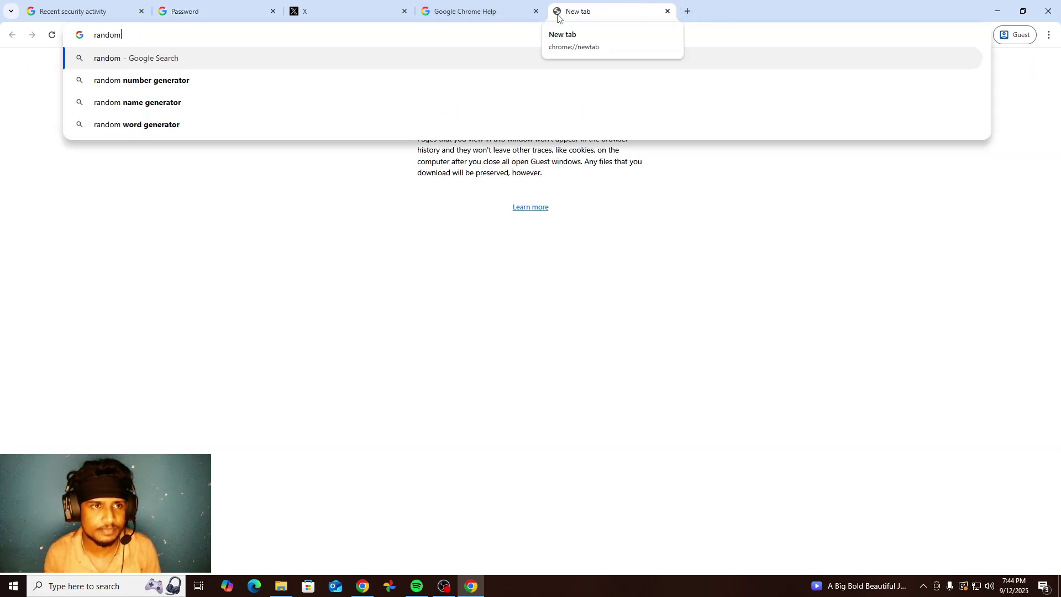
type(" pass")
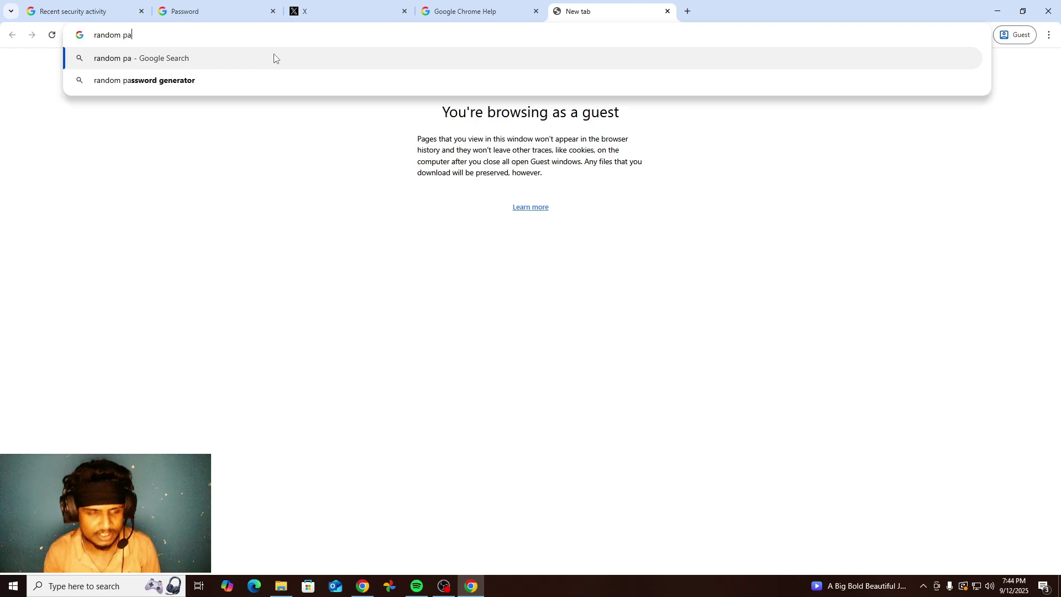
left_click(257, 89)
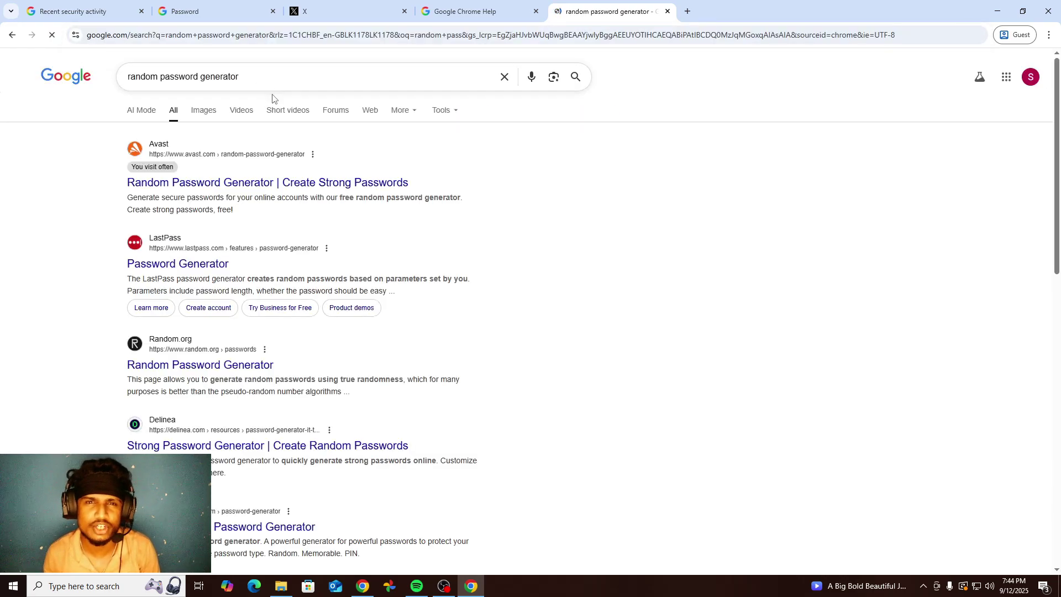
left_click(278, 184)
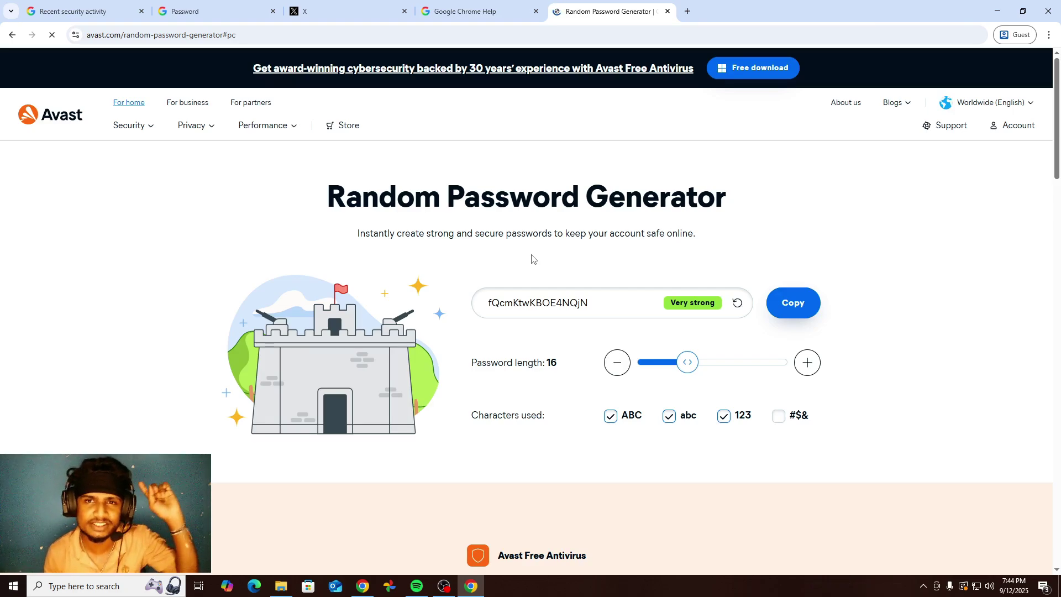
Generate a 16-character password with symbols, copy it, and return to Google's Password form
left_click(779, 416)
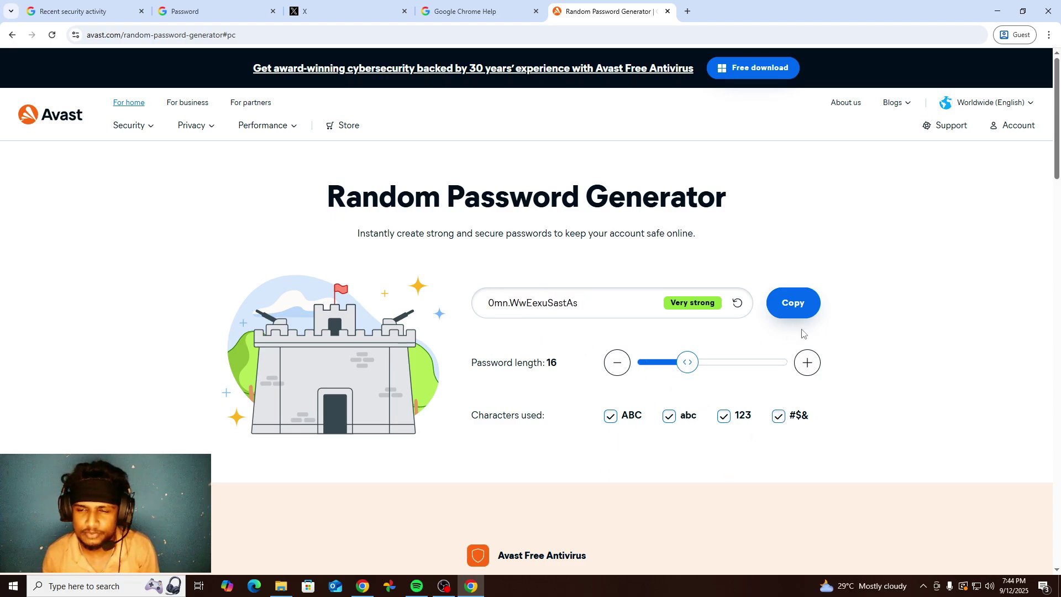
left_click(738, 303)
left_click(737, 303)
left_click(737, 303)
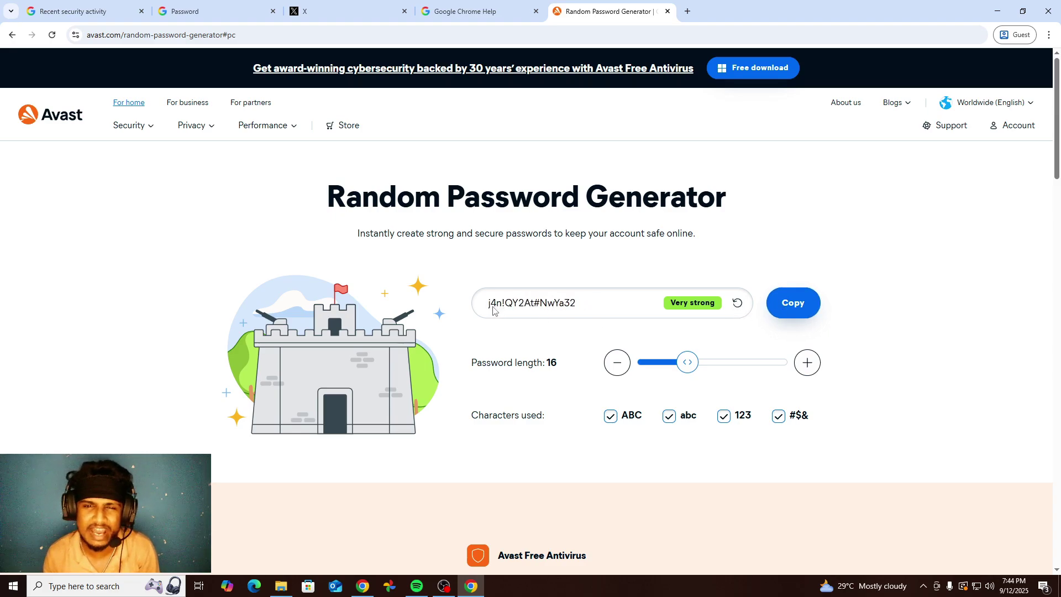
left_click(790, 312)
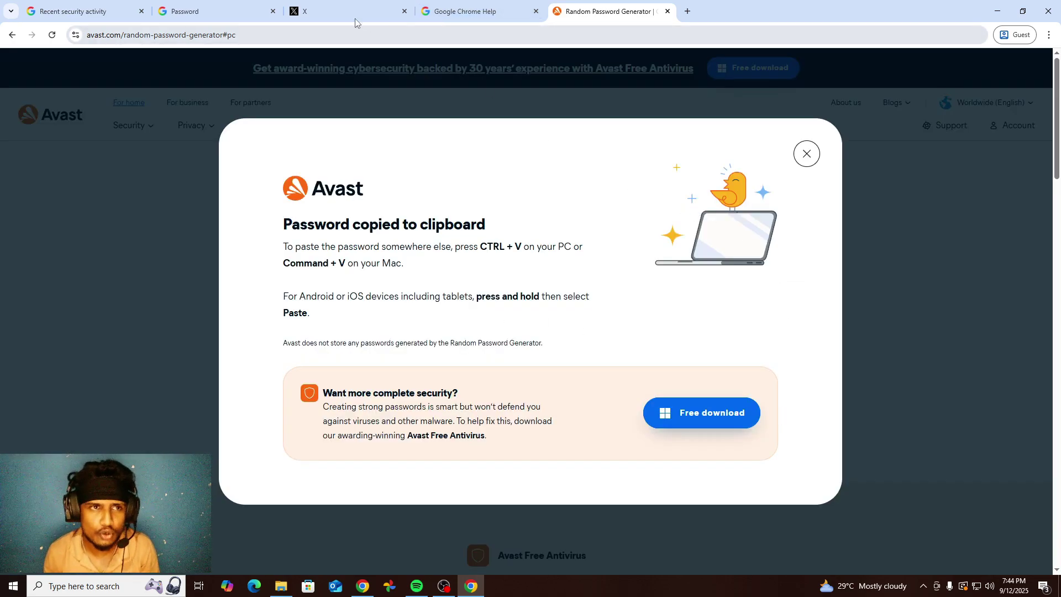
left_click(83, 11)
left_click(178, 5)
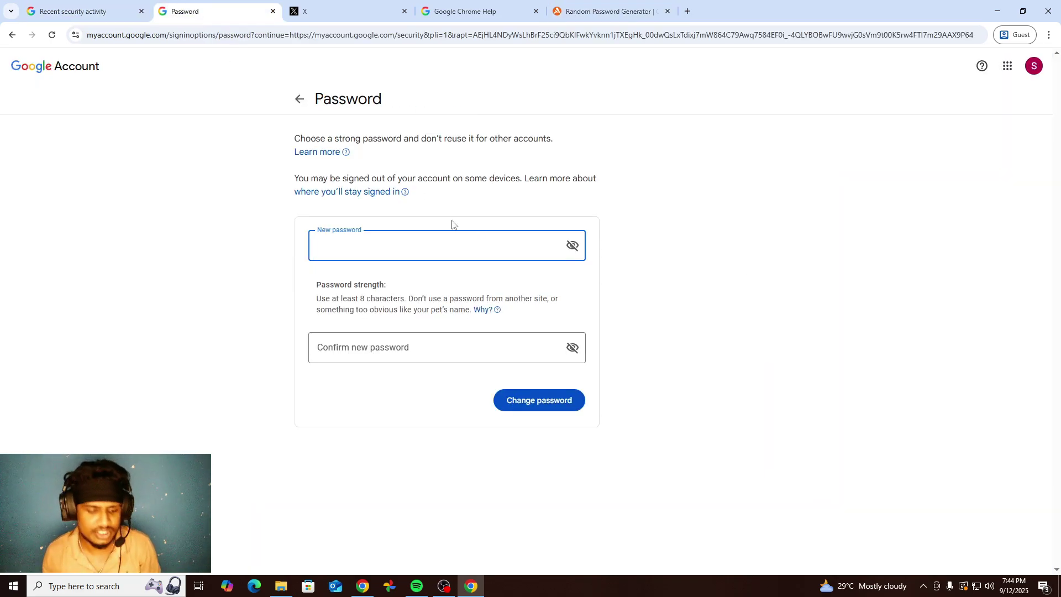
Paste the generated password into New and Confirm fields and submit the password change
key("ctrl+v")
left_click(424, 347)
key("ctrl+v")
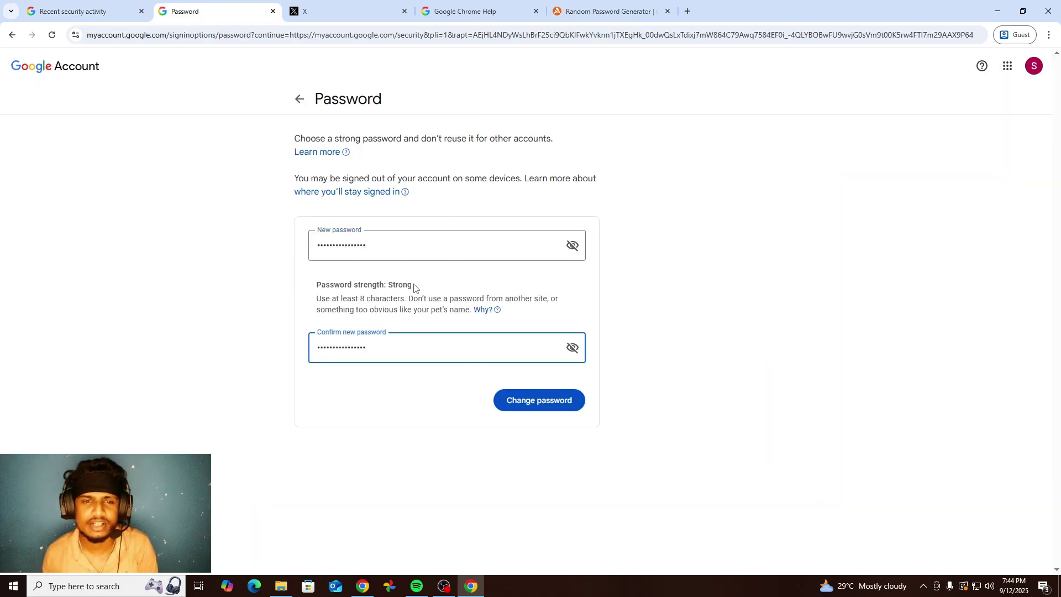
left_click_drag(414, 287, 335, 286)
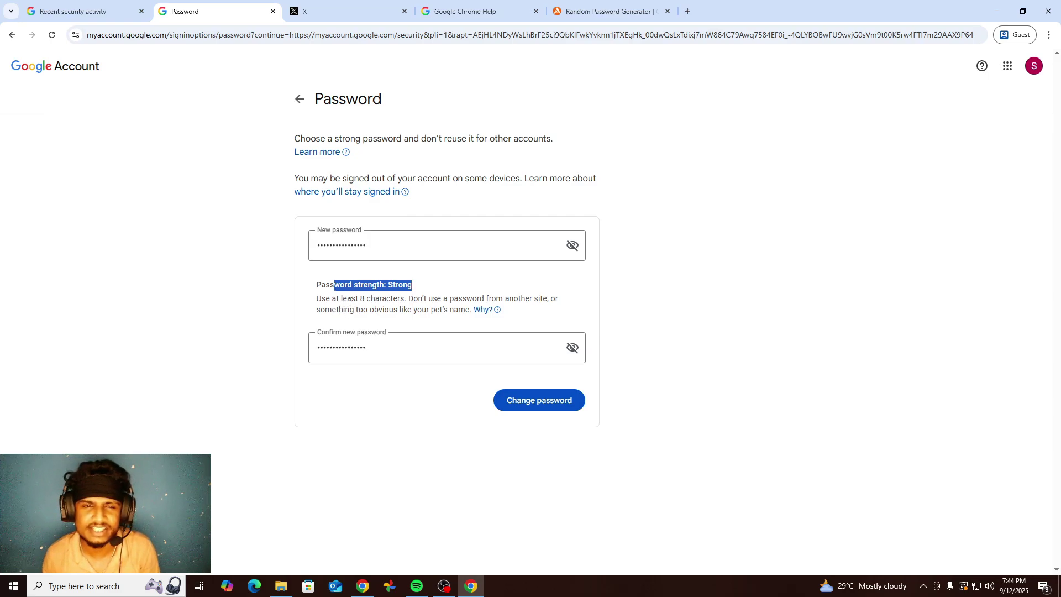
left_click(657, 292)
left_click(534, 402)
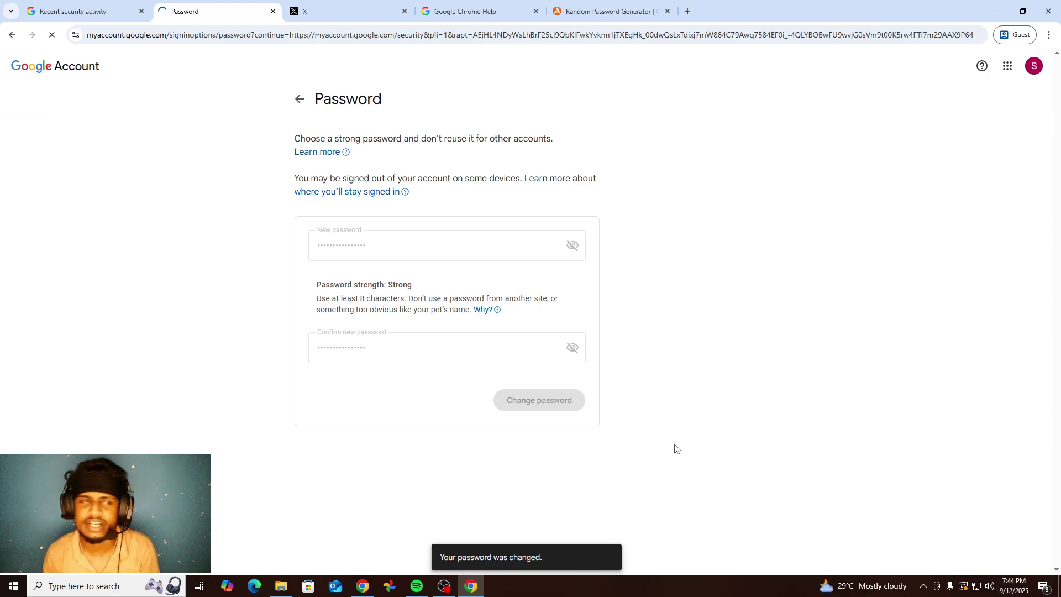
Refresh Recent security activity and open the 7:44 PM password-change entry
left_click(106, 11)
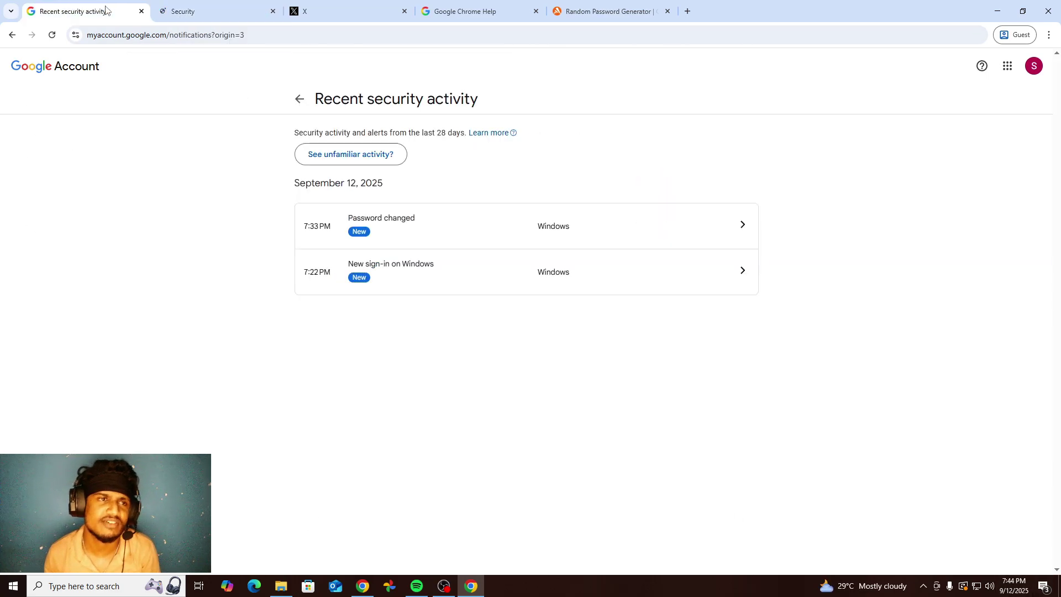
left_click(308, 157)
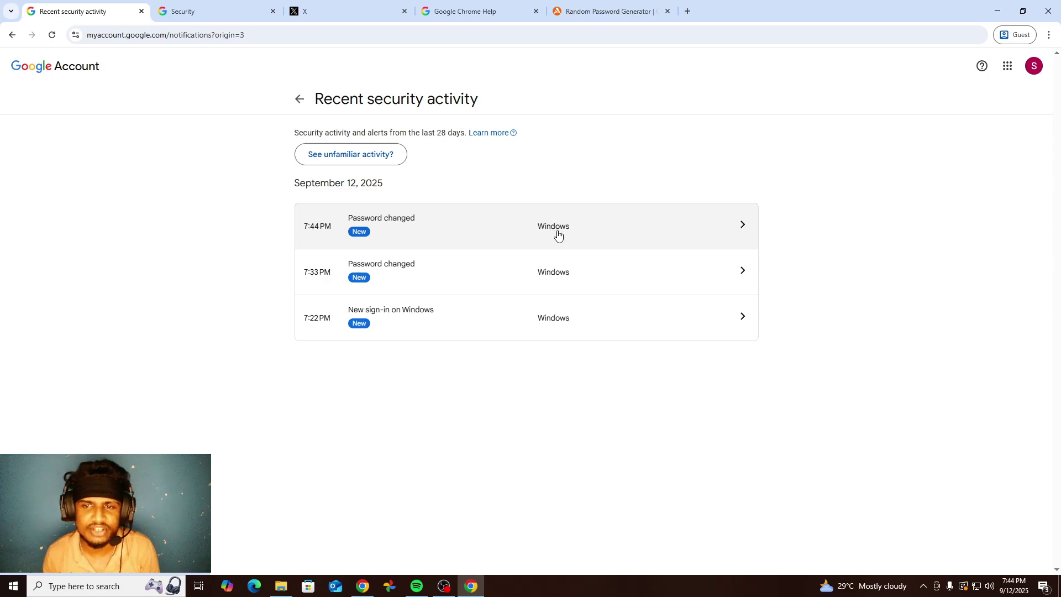
left_click(738, 229)
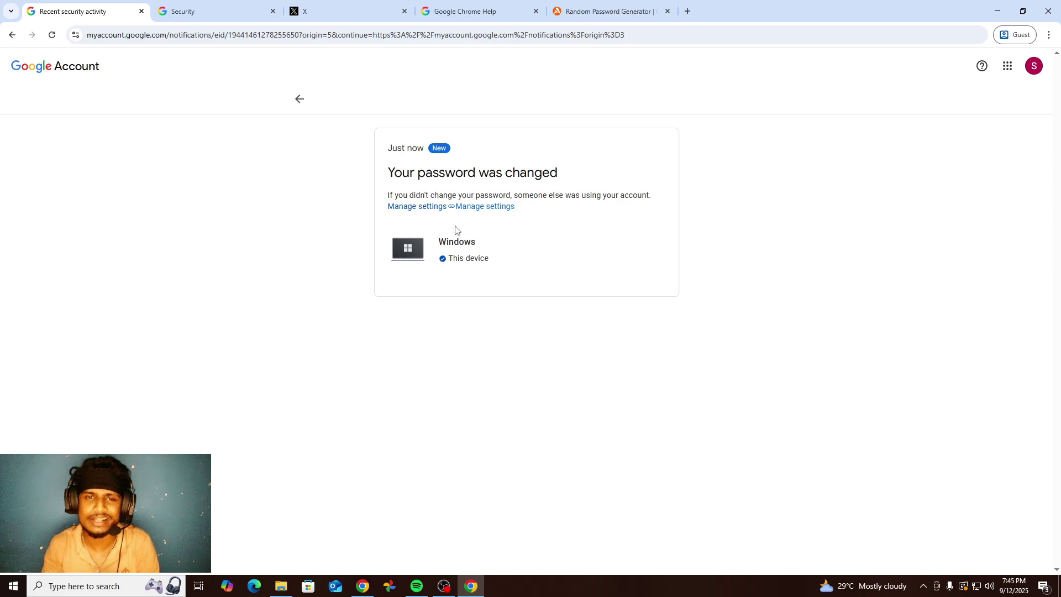
Return to the Security page's sign-in options and open the 2-Step Verification settings
left_click(299, 100)
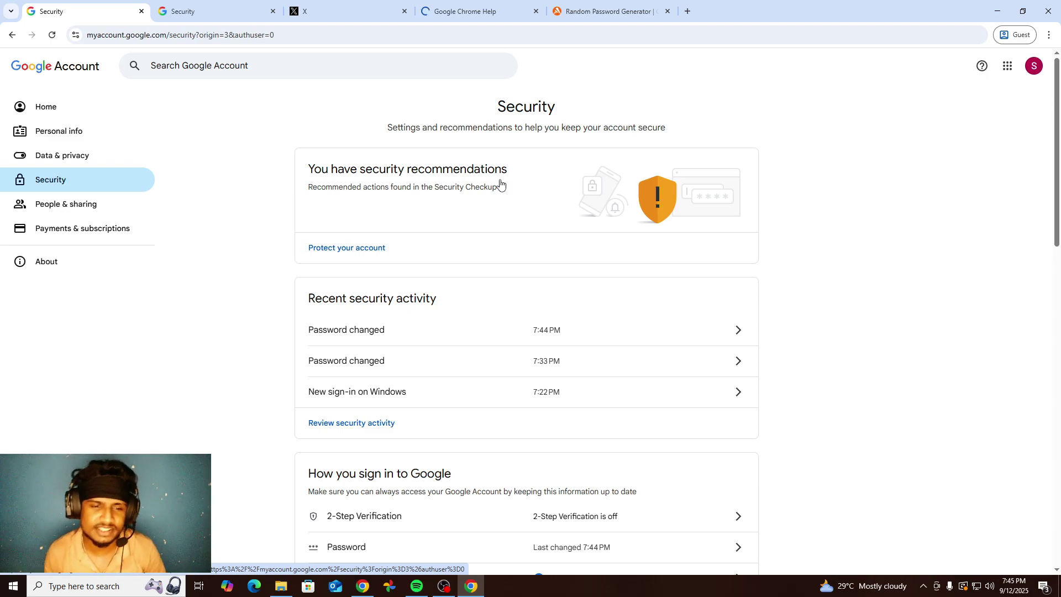
scroll(500, 184, "down", 4)
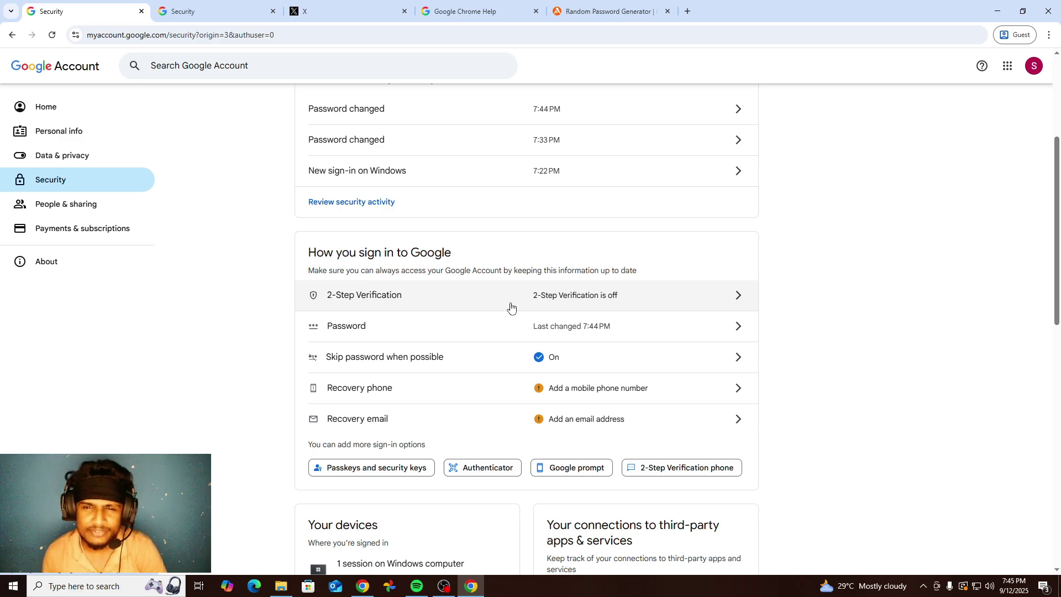
left_click(398, 292)
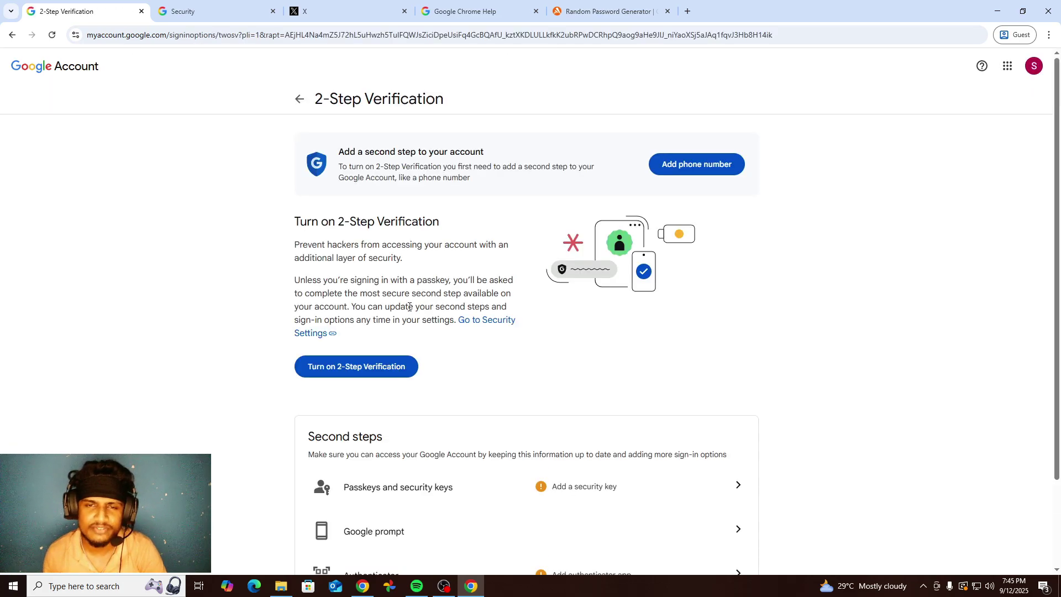
left_click(302, 100)
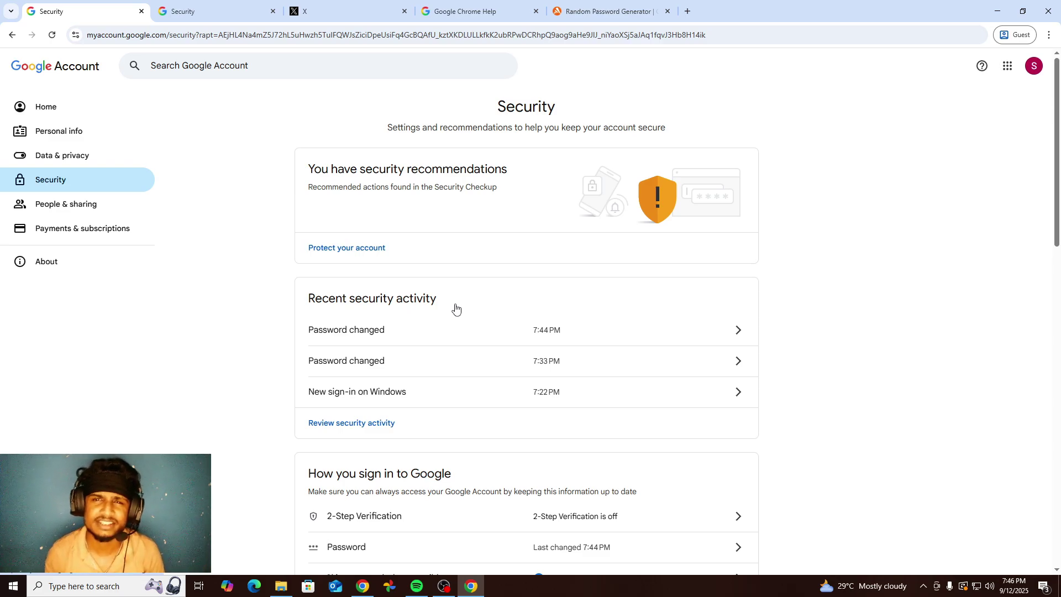
left_click(608, 11)
Set the Avast generator's password length to 20, then return to the Google Security tab
left_click(805, 150)
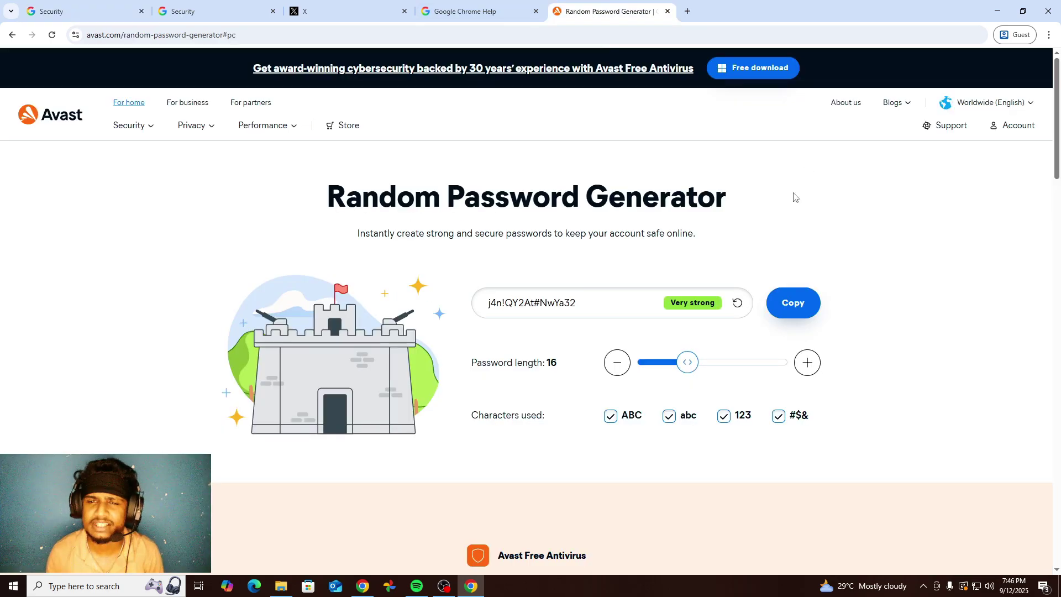
left_click_drag(689, 365, 727, 365)
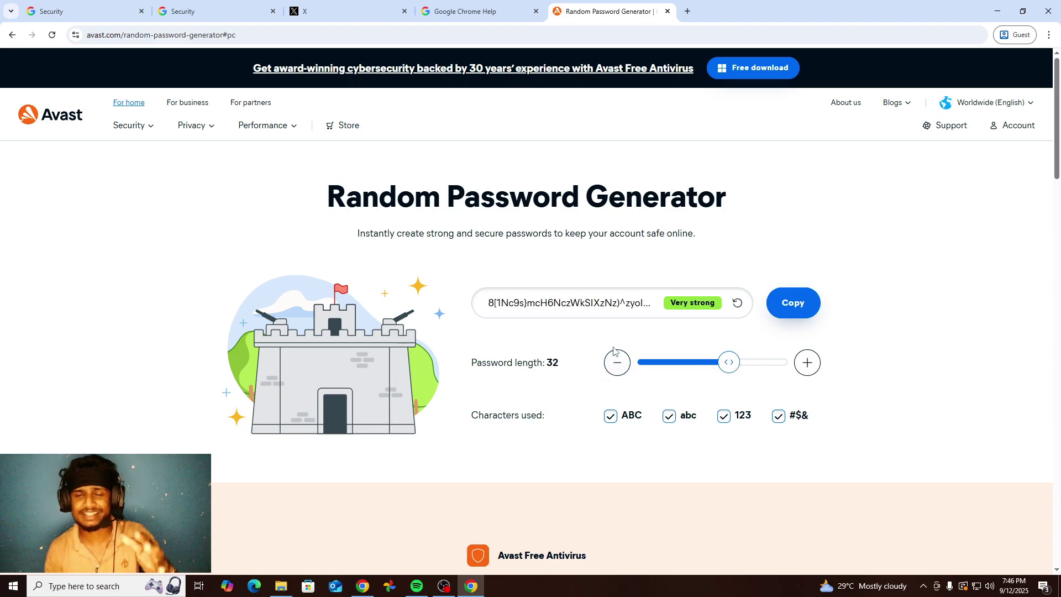
left_click_drag(727, 365, 882, 377)
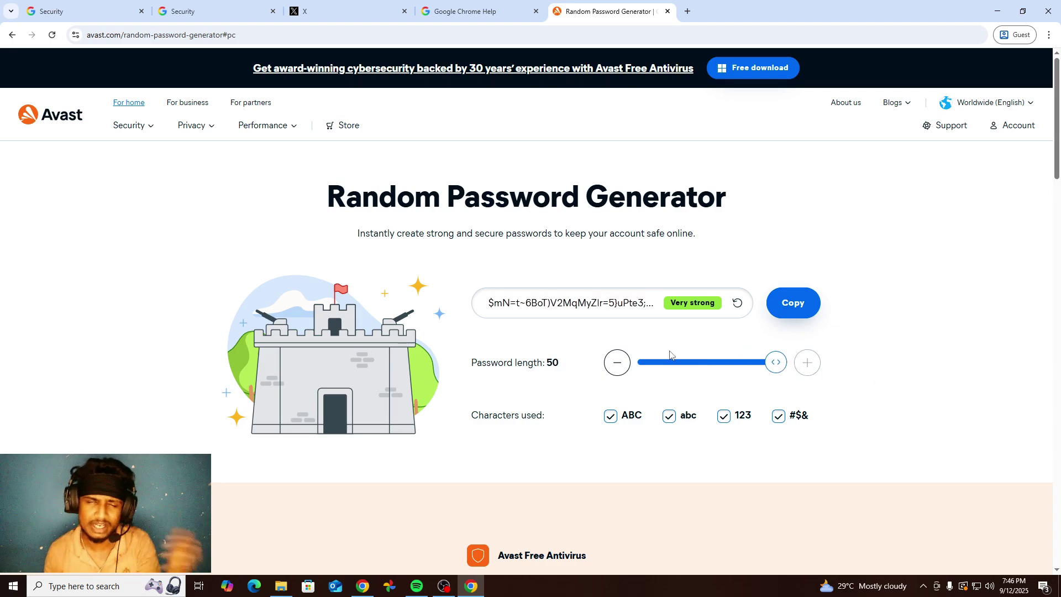
left_click(707, 364)
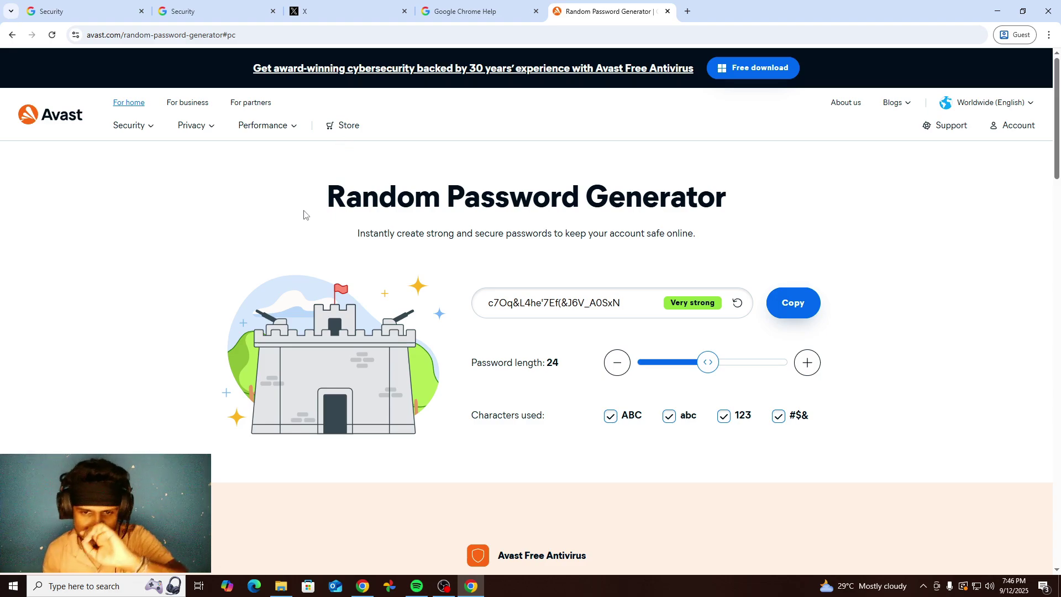
left_click_drag(707, 363, 699, 365)
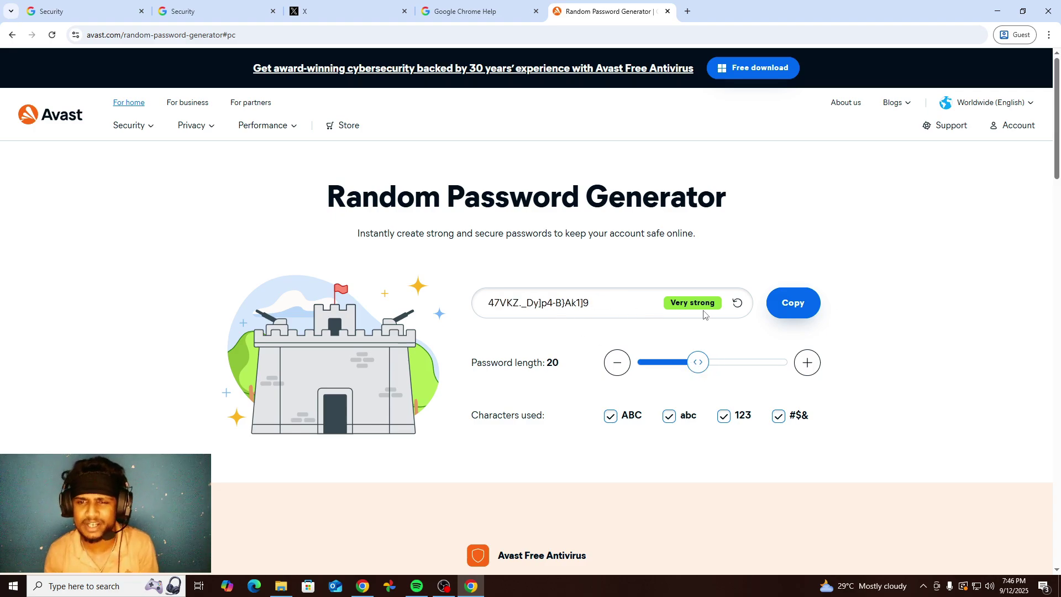
left_click(83, 11)
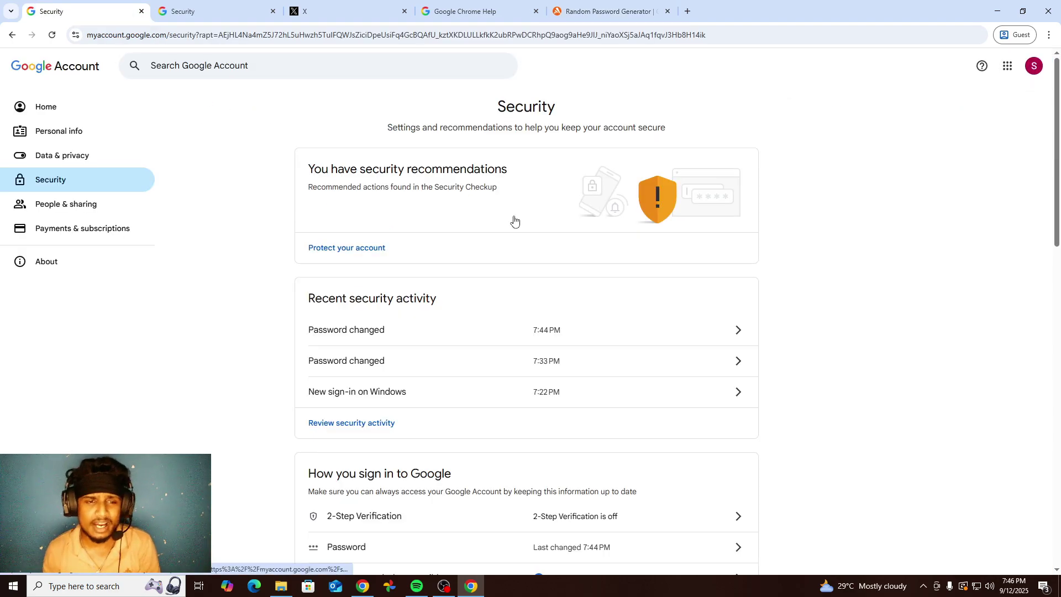
left_click(594, 11)
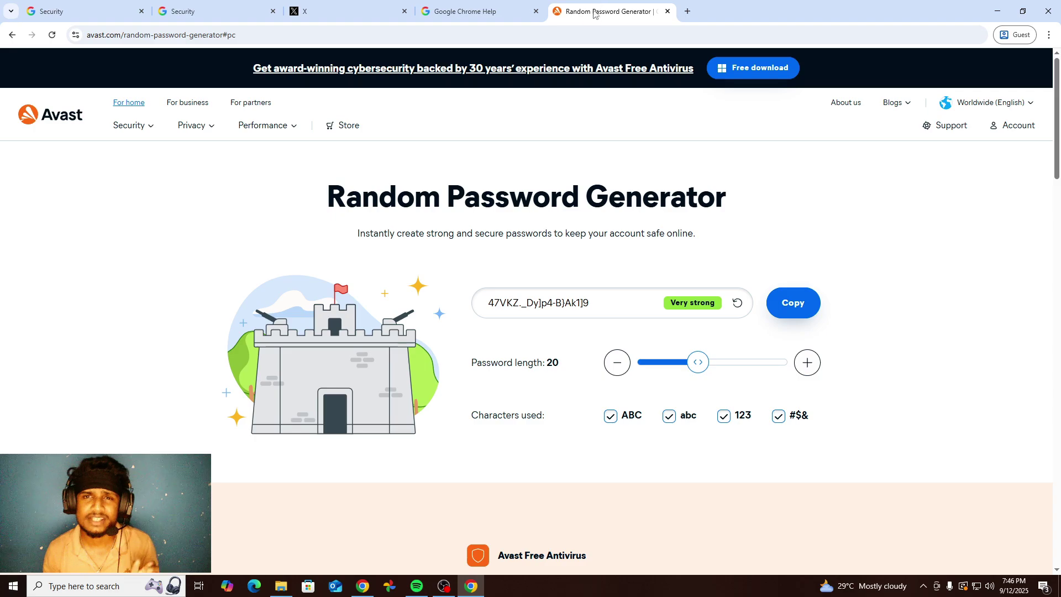
left_click(117, 11)
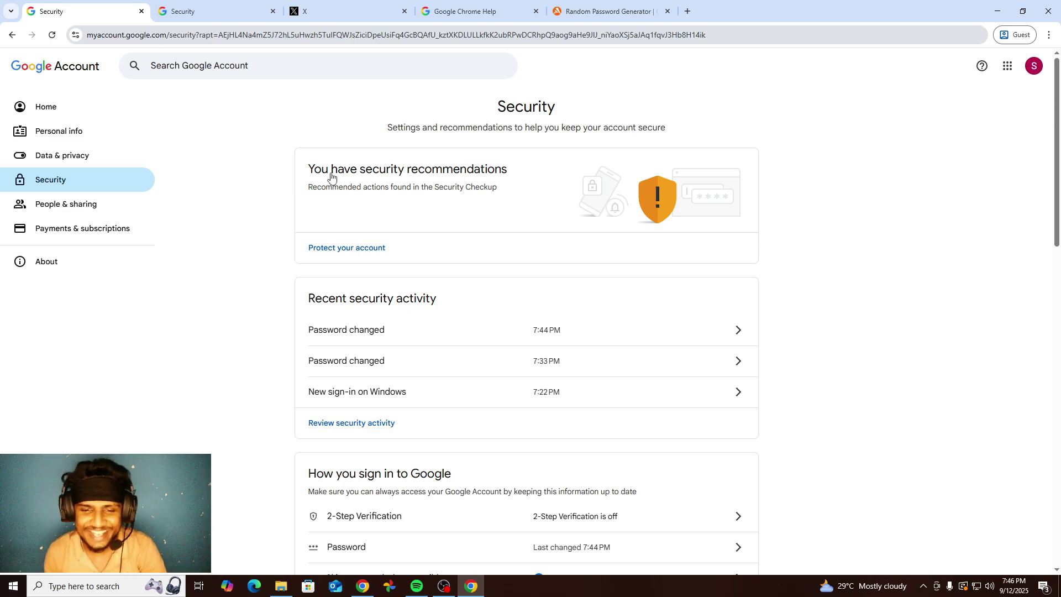
scroll(438, 254, "down", 2)
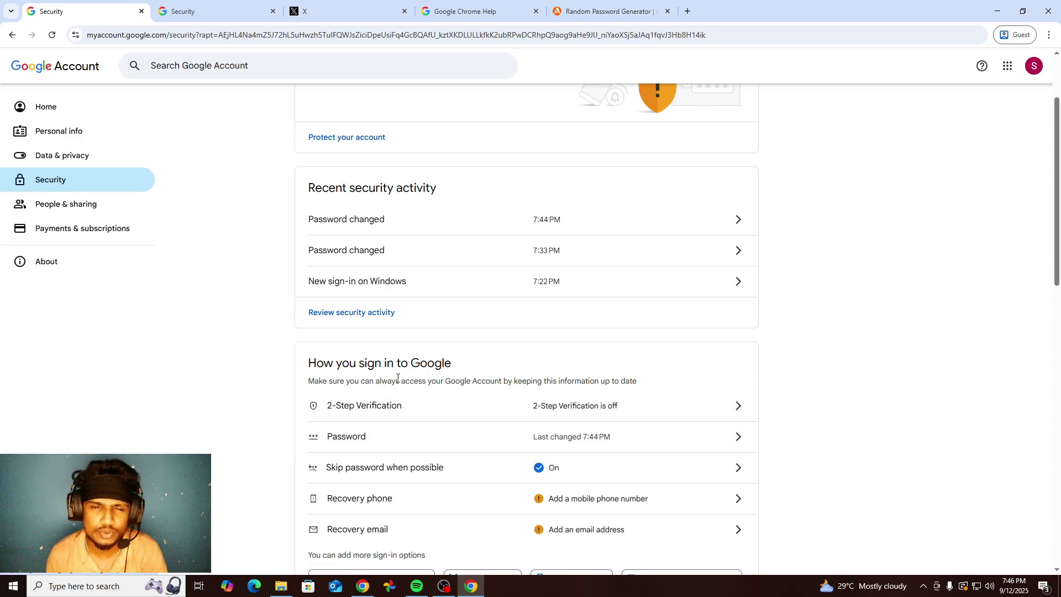
scroll(409, 395, "down", 2)
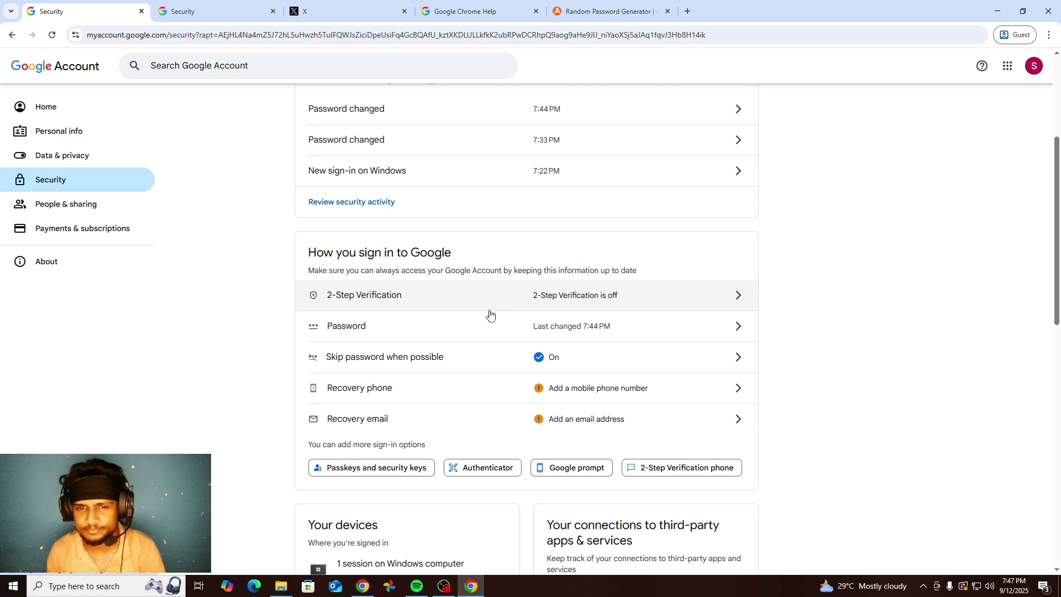
Open 2-Step Verification settings and review the Phone number row under Second steps, which still needs a number
left_click(409, 304)
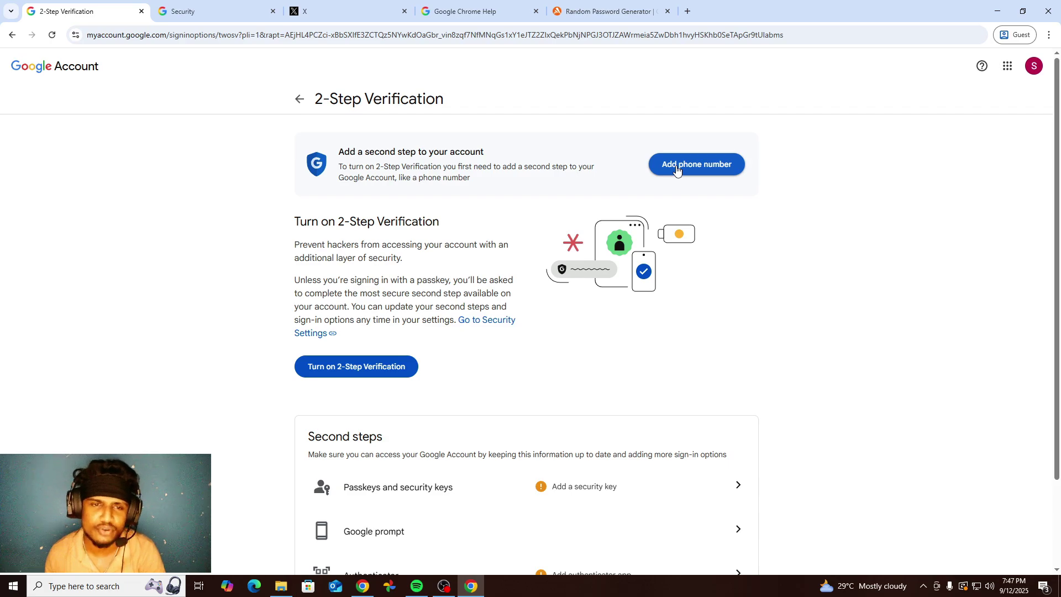
scroll(453, 321, "down", 1)
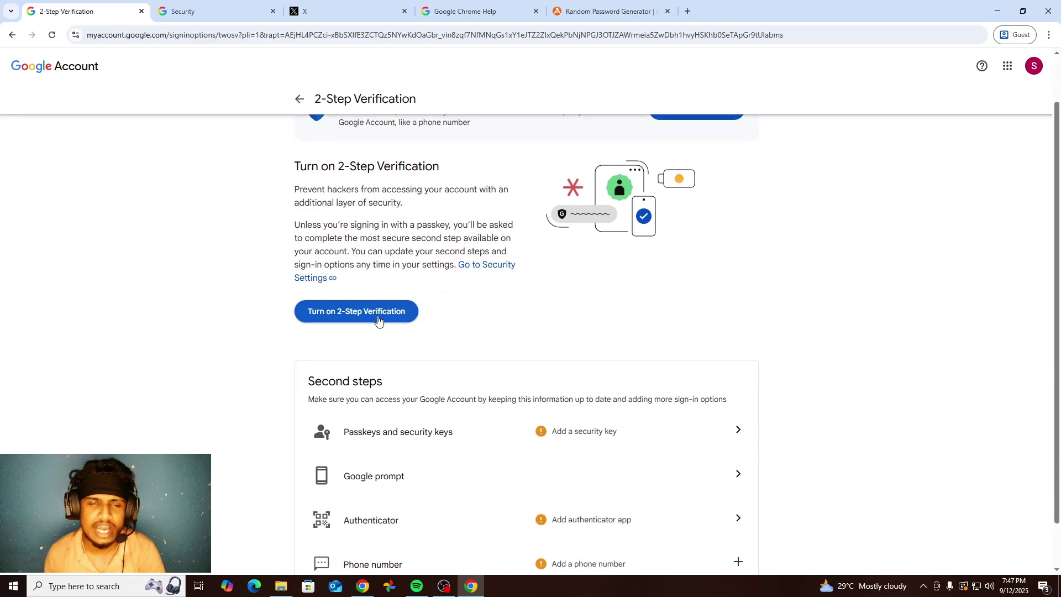
scroll(378, 319, "up", 1)
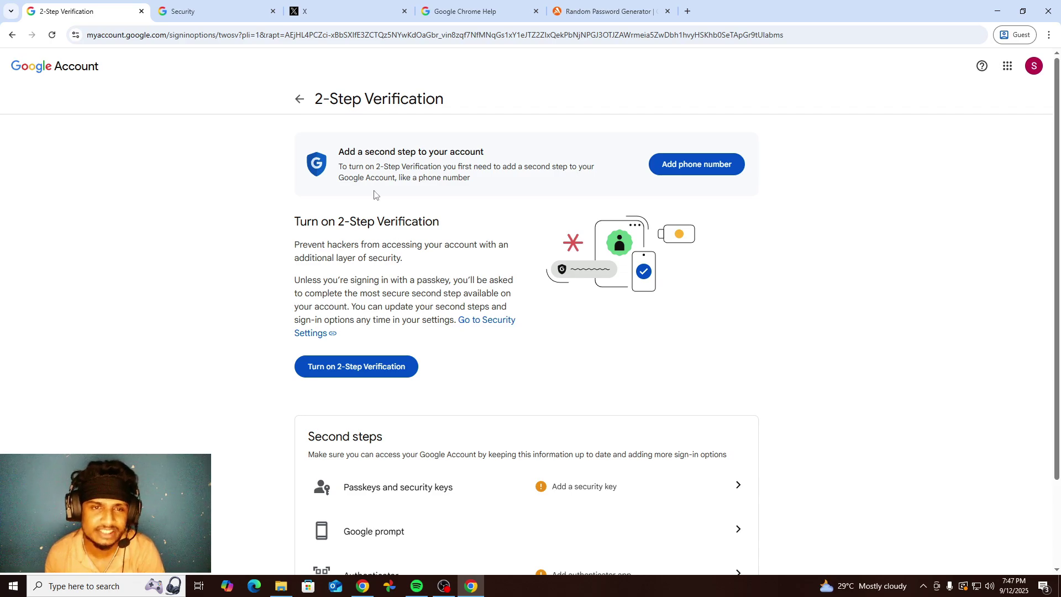
left_click_drag(316, 95, 453, 95)
left_click(487, 126)
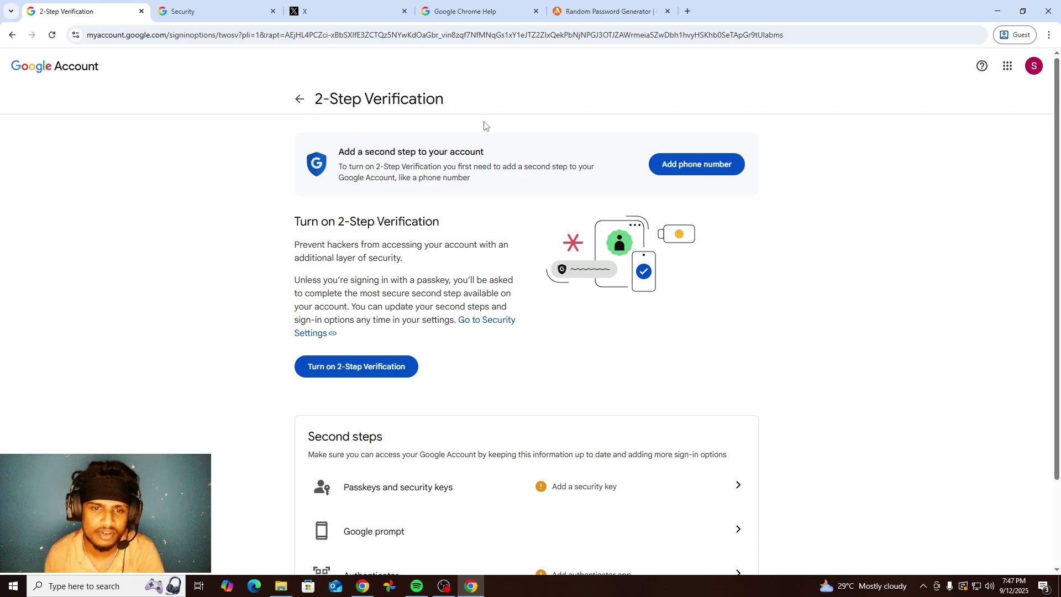
scroll(457, 327, "down", 2)
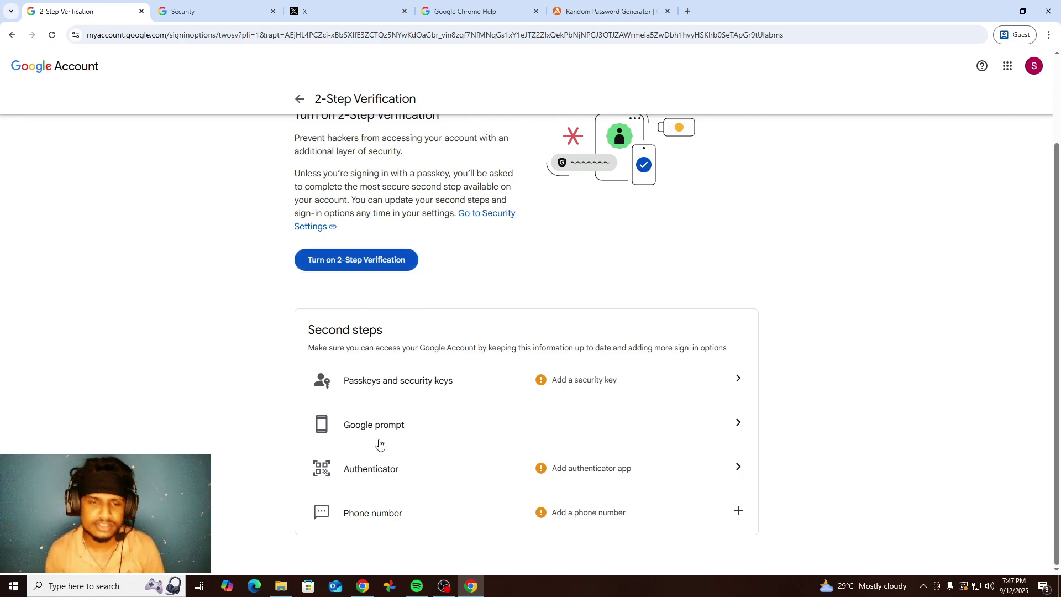
left_click_drag(403, 515, 344, 521)
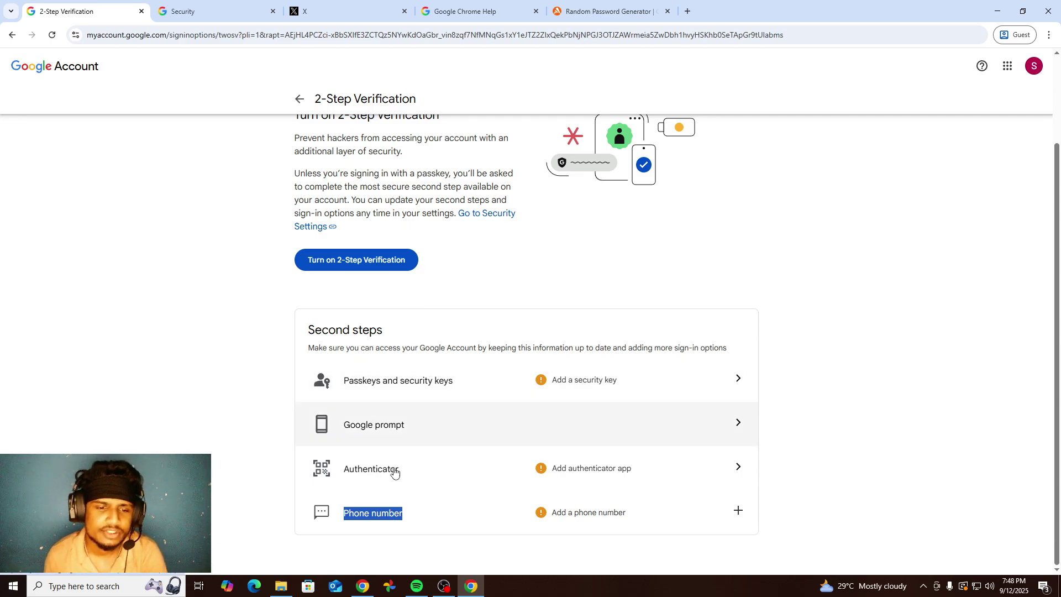
left_click_drag(407, 524, 341, 521)
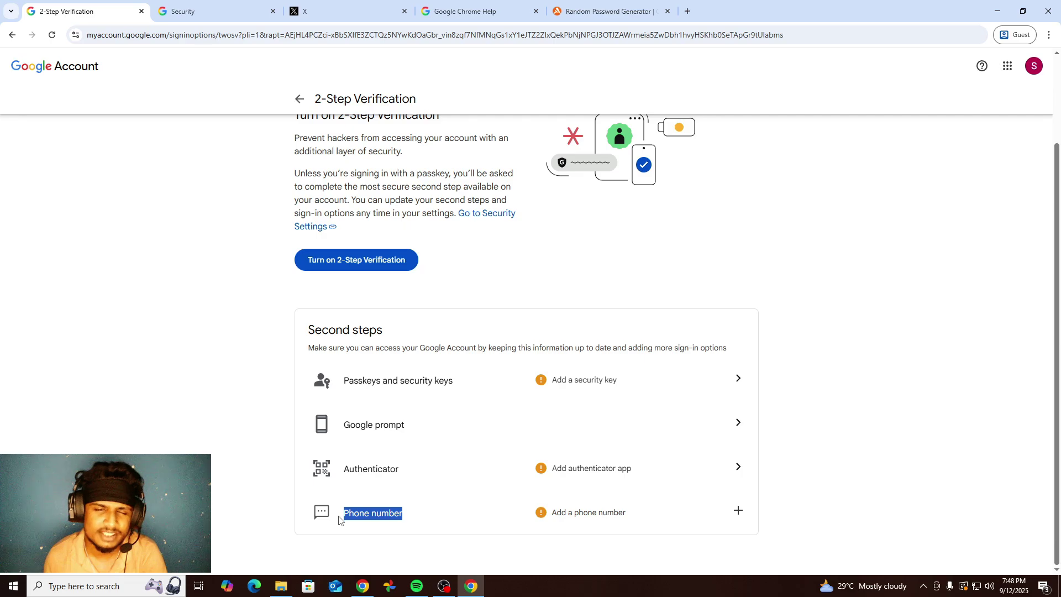
left_click(547, 523)
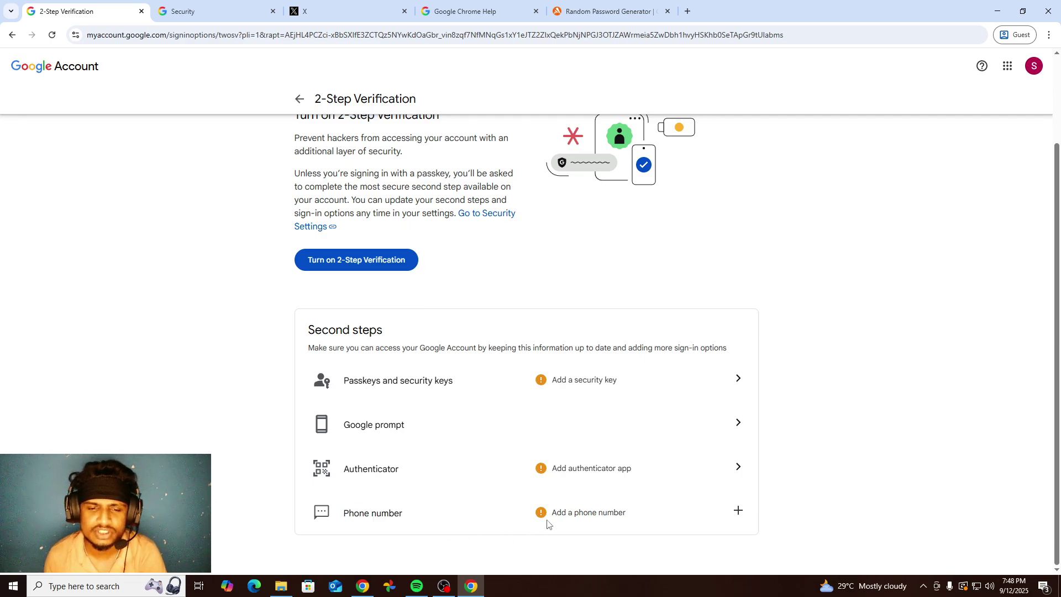
left_click(738, 510)
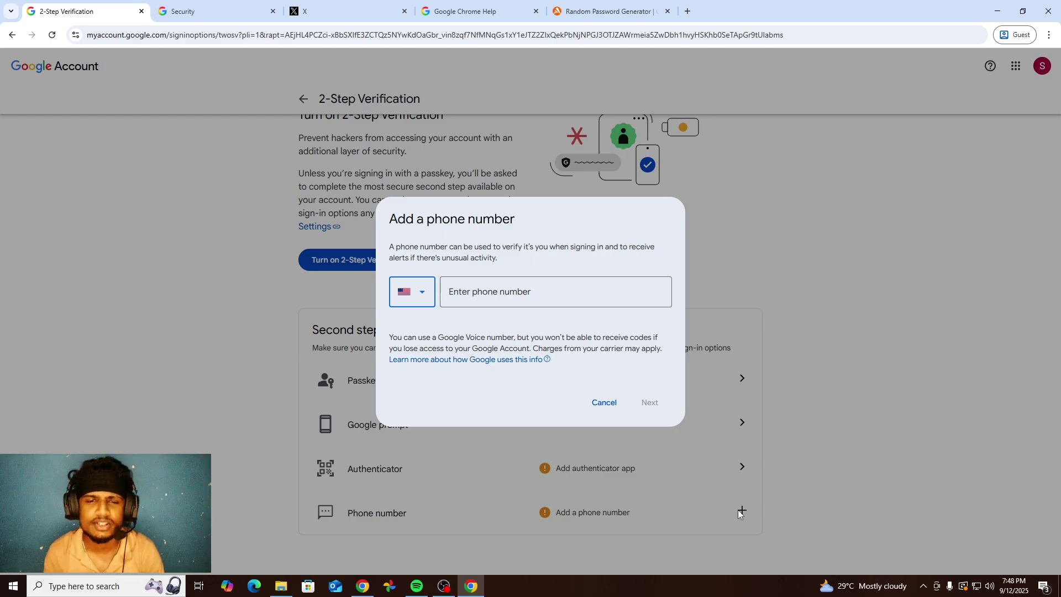
left_click(605, 403)
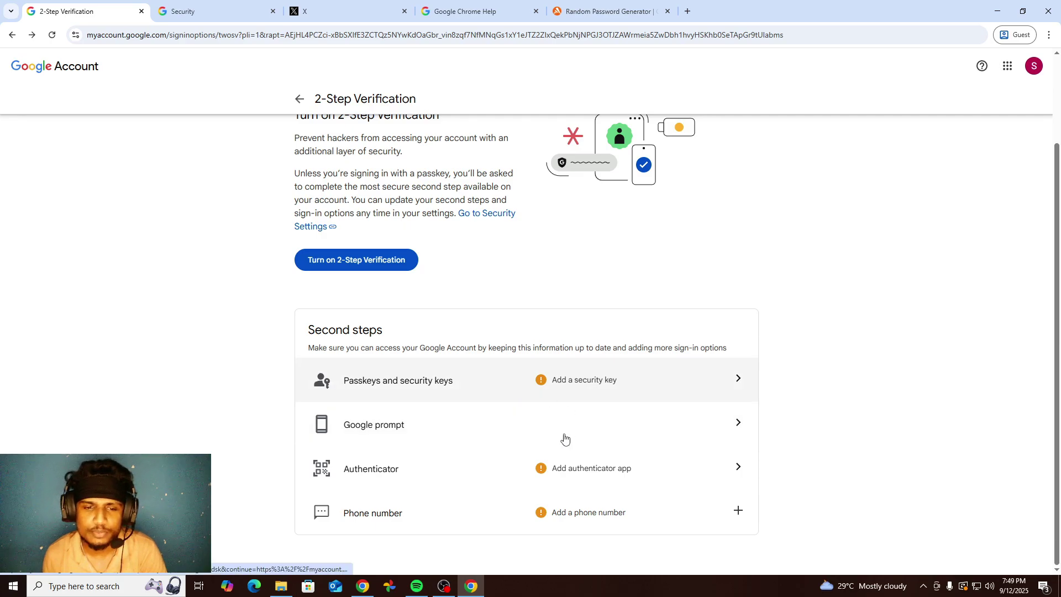
left_click(739, 509)
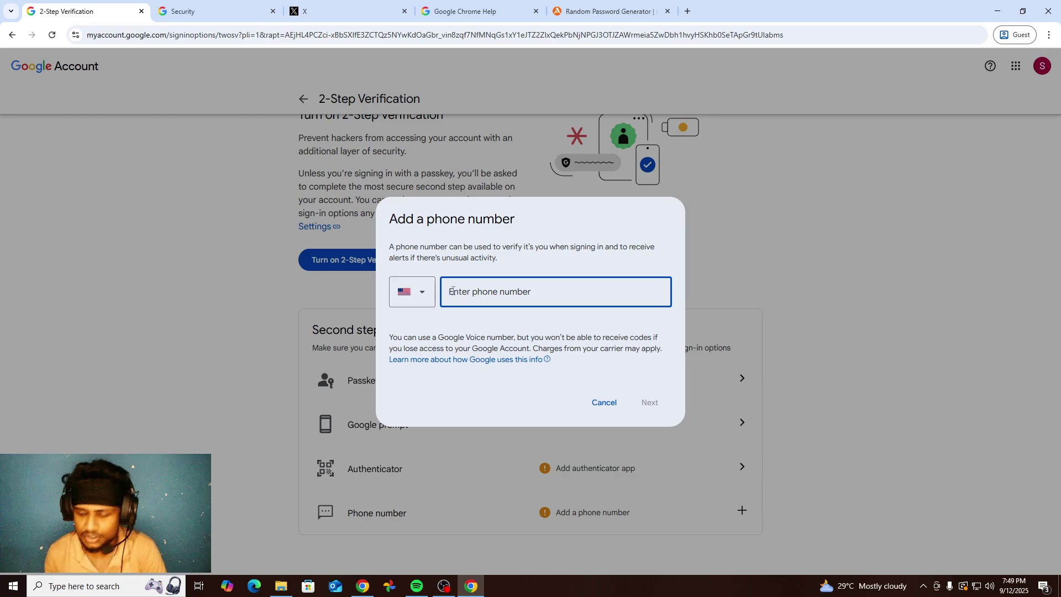
Enter a Sri Lankan phone number, replacing the +1 country code with +94
type("+")
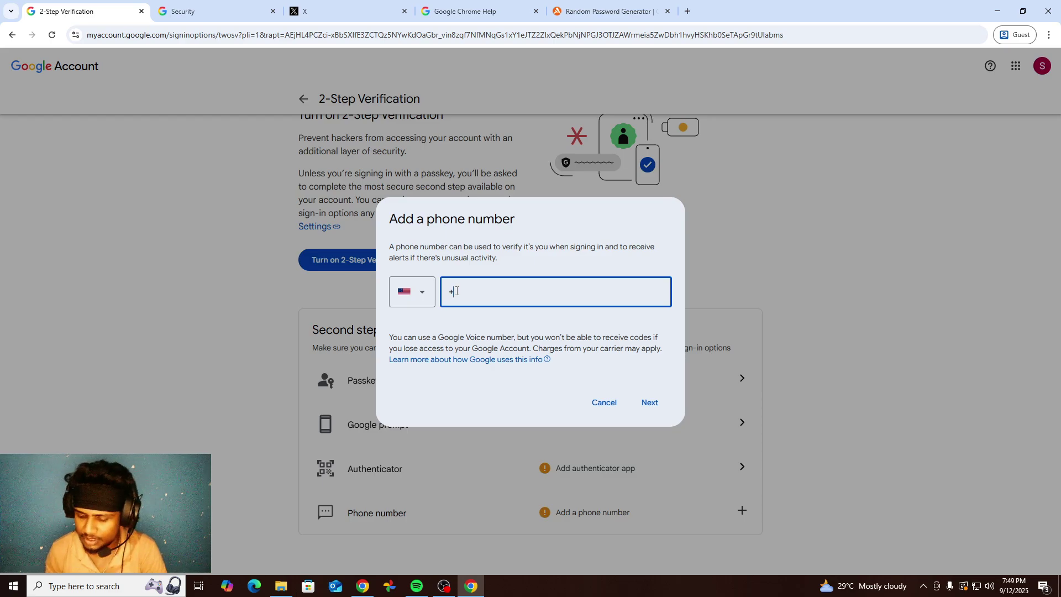
type("1")
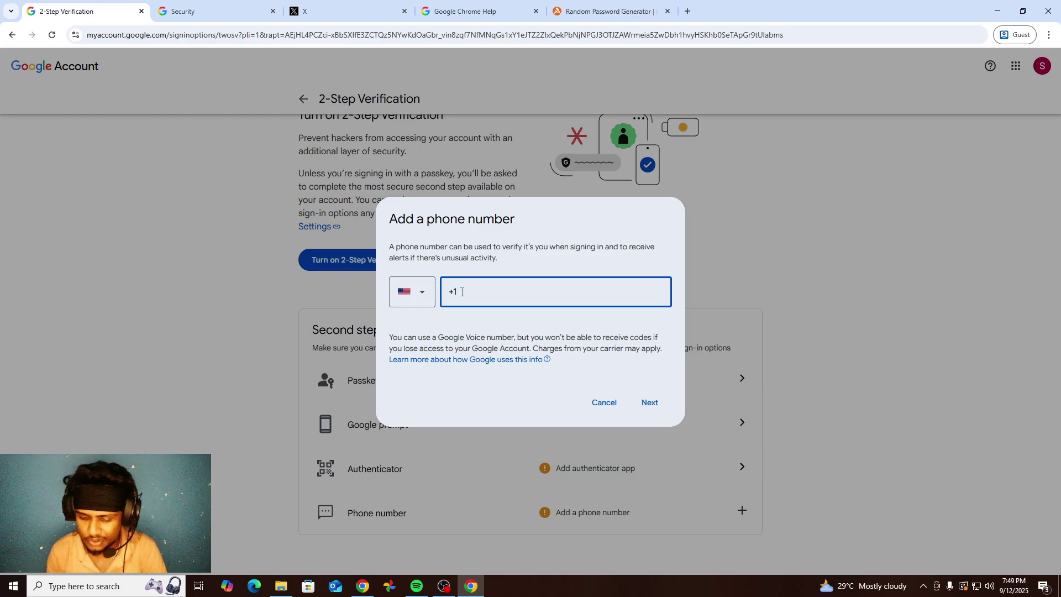
key("BackSpace")
type("94")
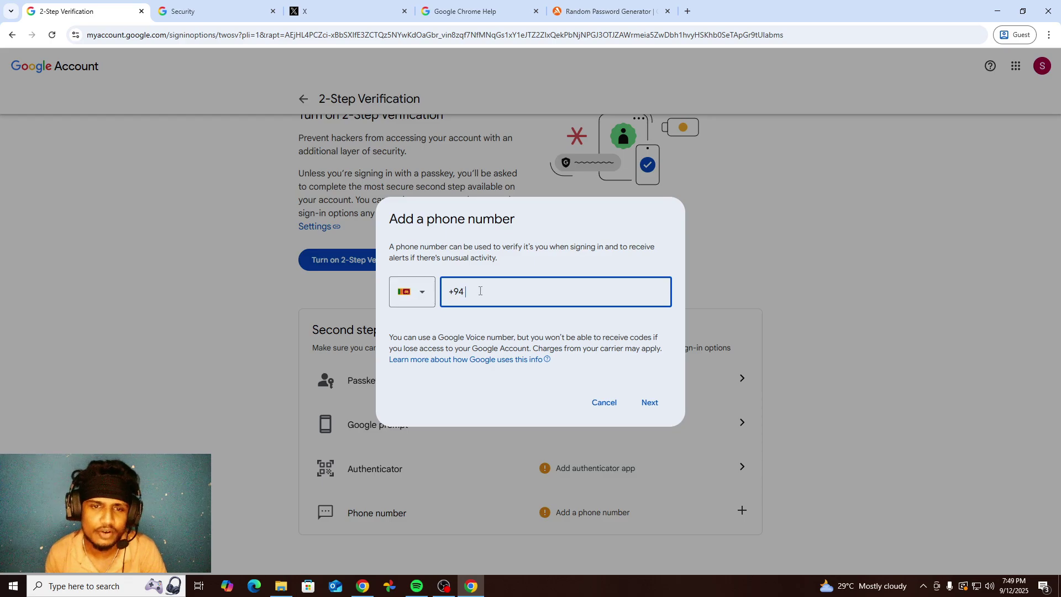
left_click_drag(480, 291, 443, 291)
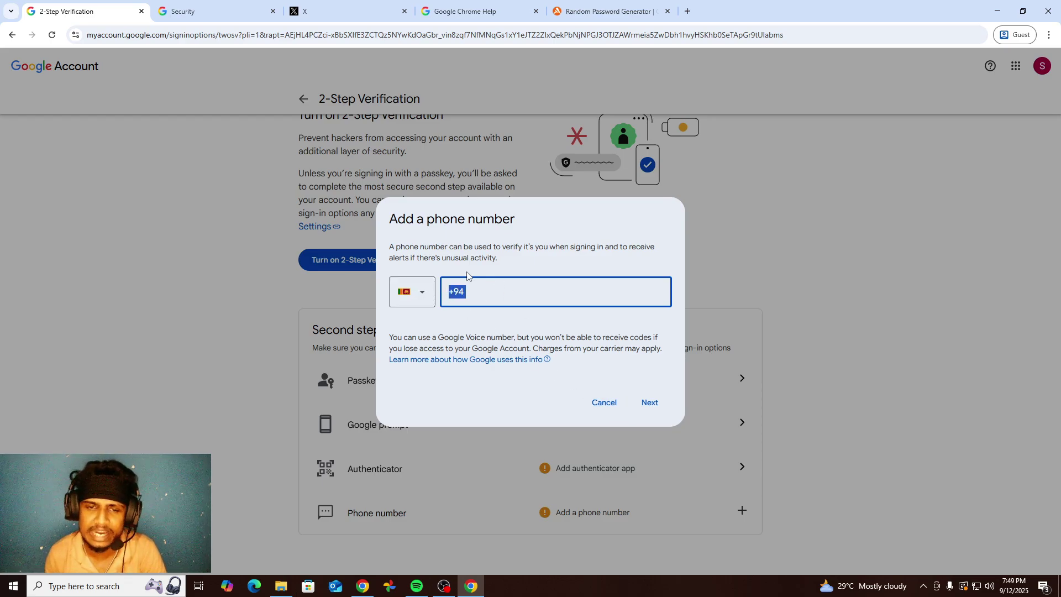
left_click(595, 298)
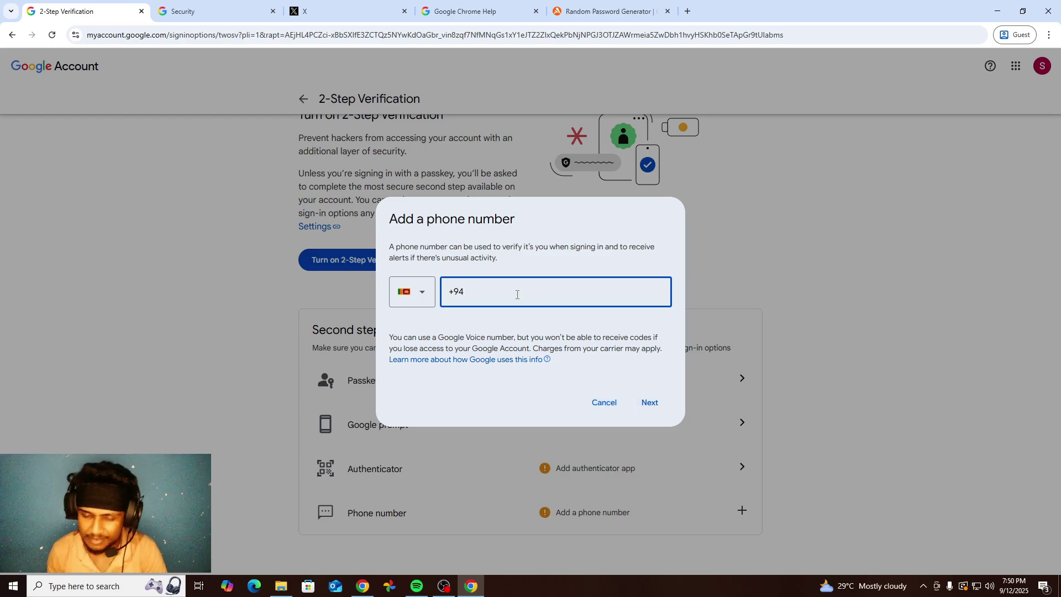
type("77 ")
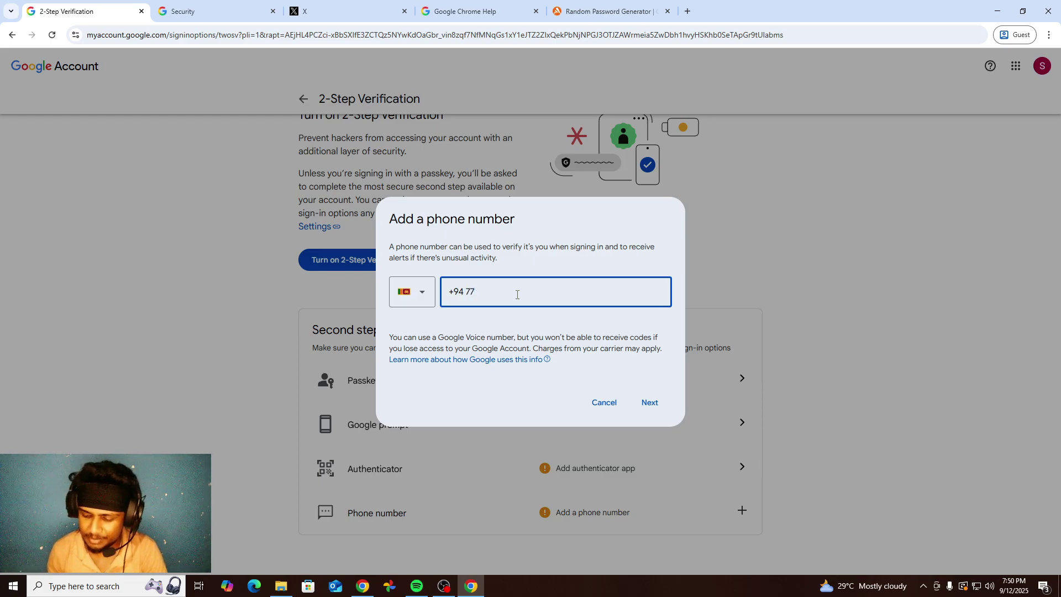
type("7")
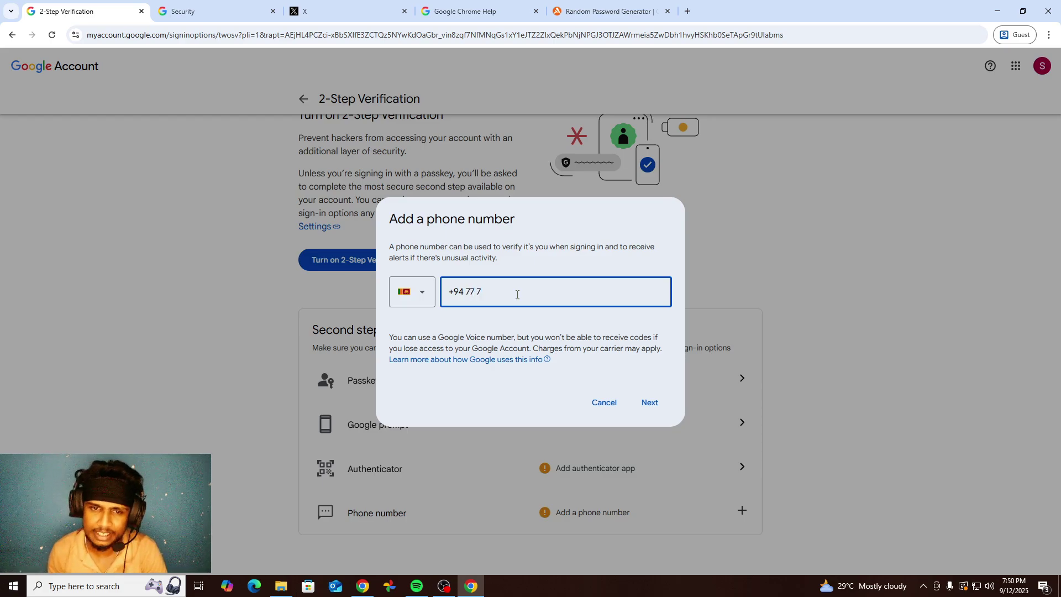
type("7")
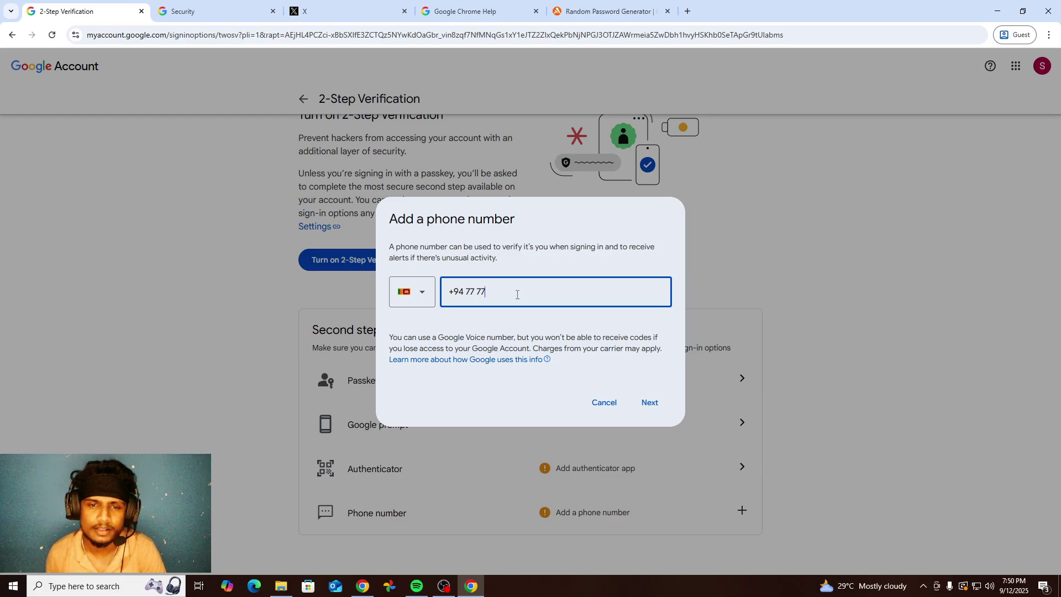
type("777777")
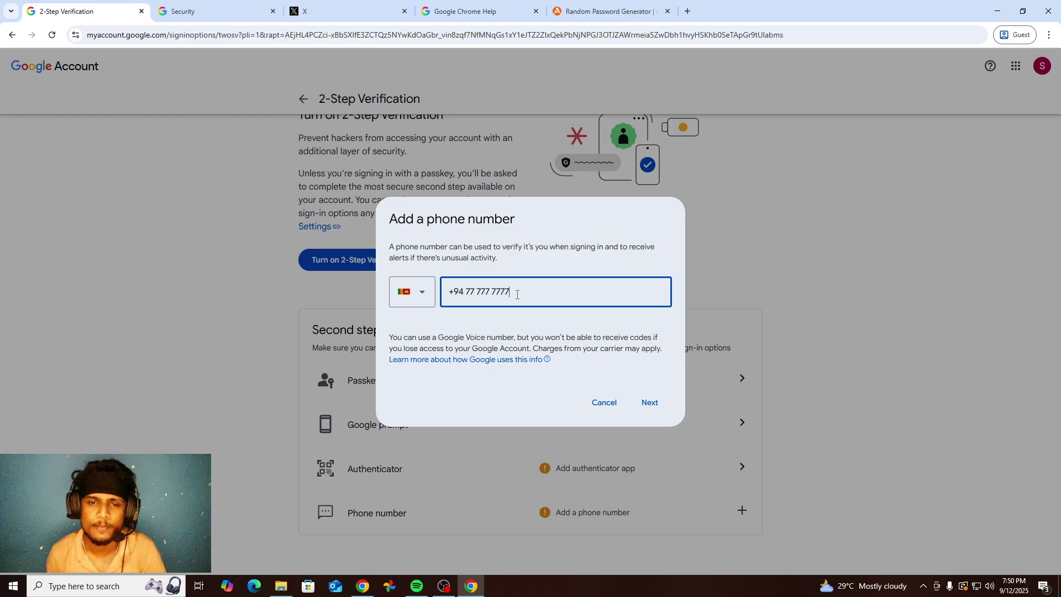
Submit the phone number for confirmation and save it as the second step
left_click_drag(513, 292, 442, 294)
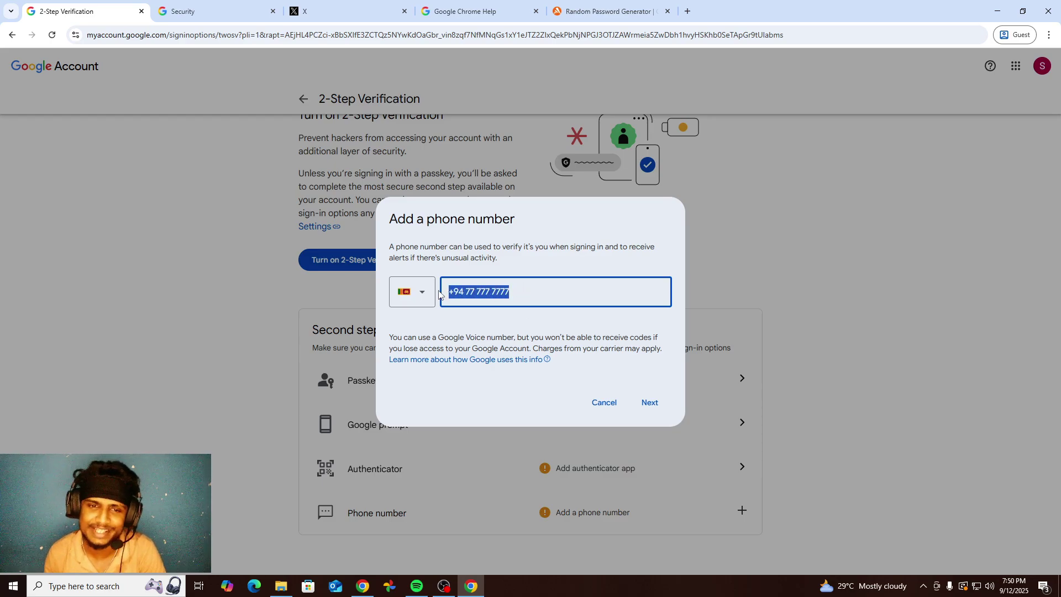
left_click(651, 404)
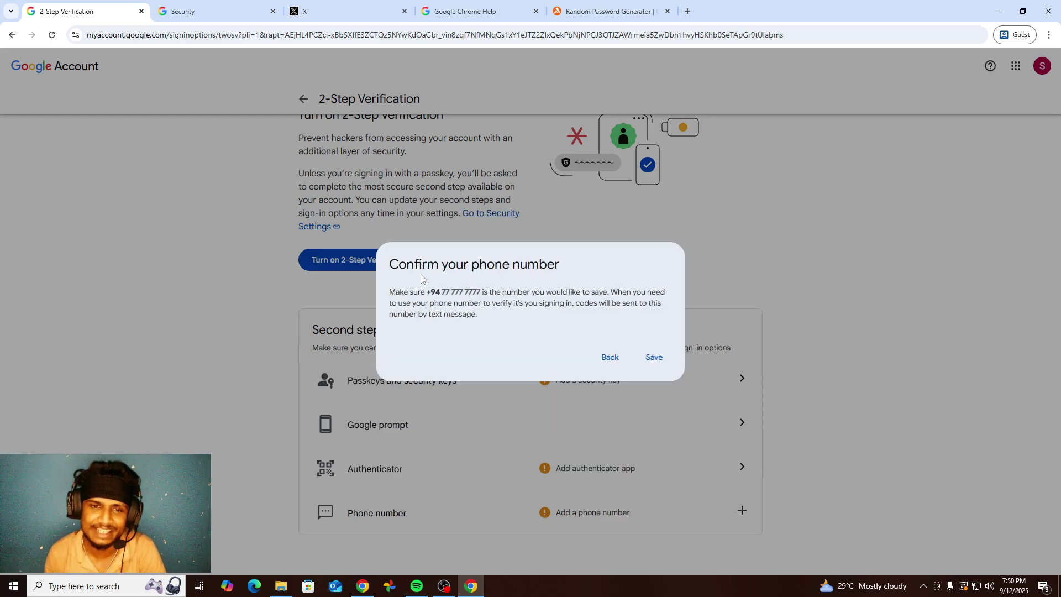
left_click(656, 358)
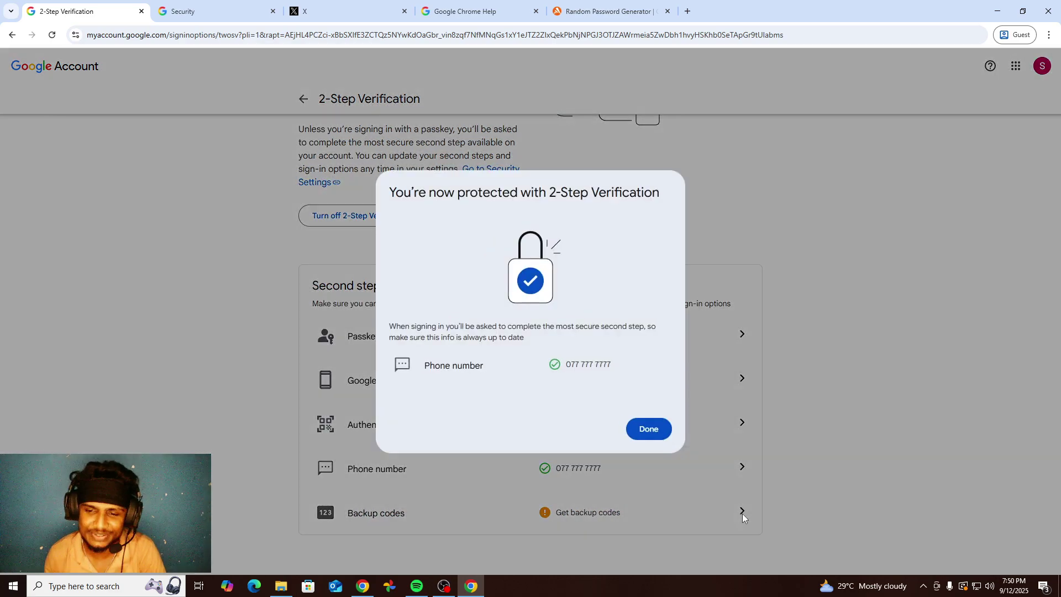
Dismiss the 2-Step Verification confirmation and go to the phone numbers used for verification
left_click_drag(607, 368, 540, 362)
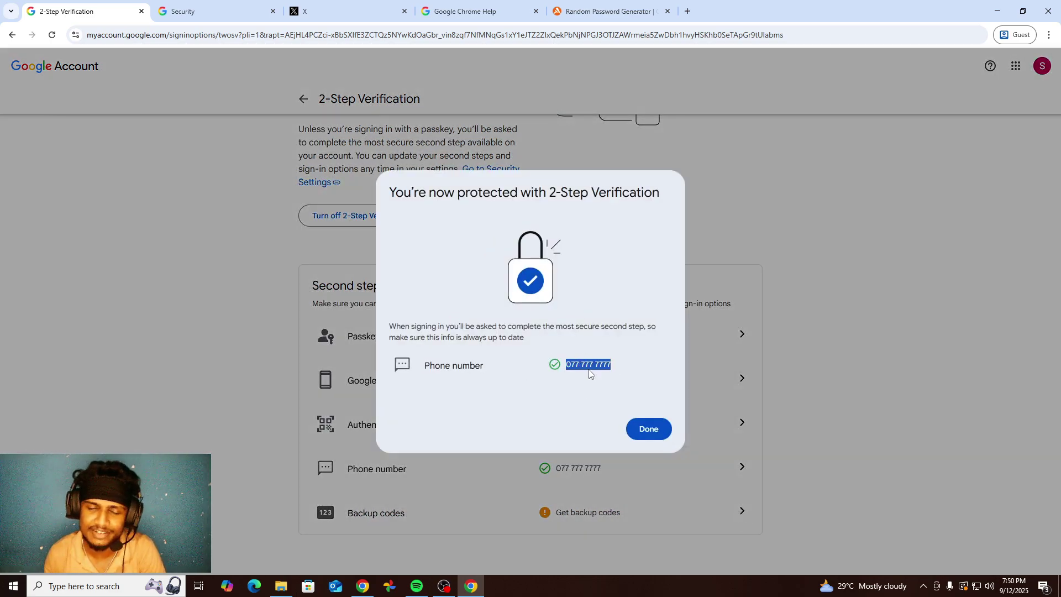
left_click(630, 427)
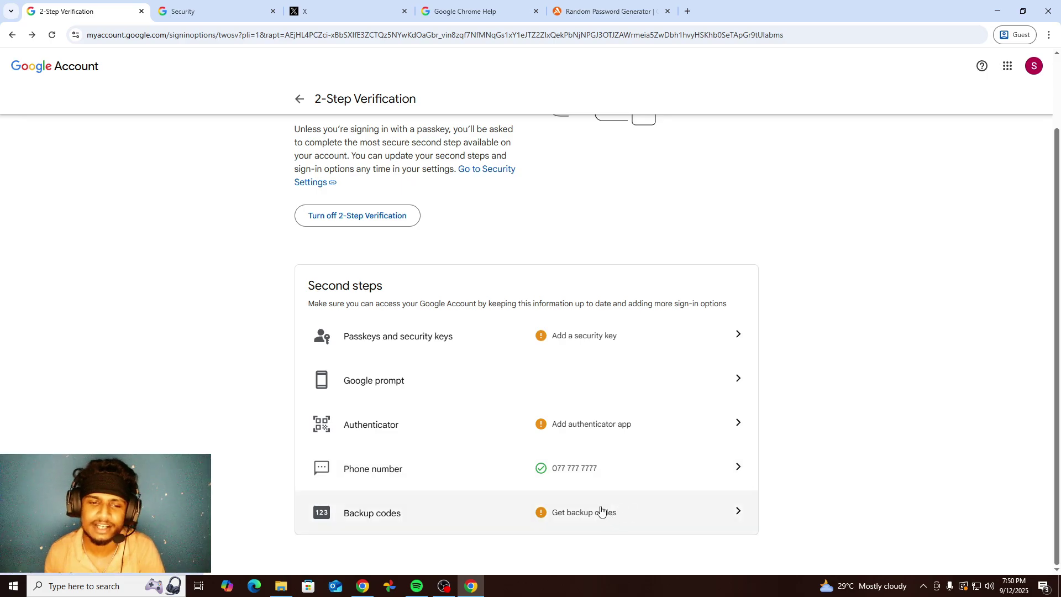
left_click(569, 479)
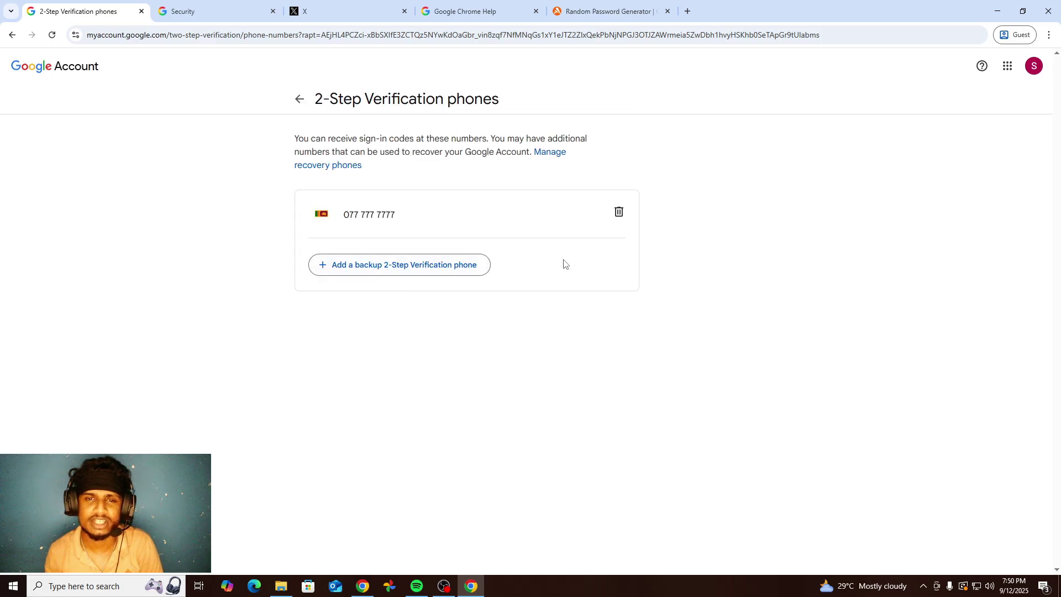
Remove the saved verification phone number, cancel the add-number form, and return to 2-Step Verification
left_click(612, 214)
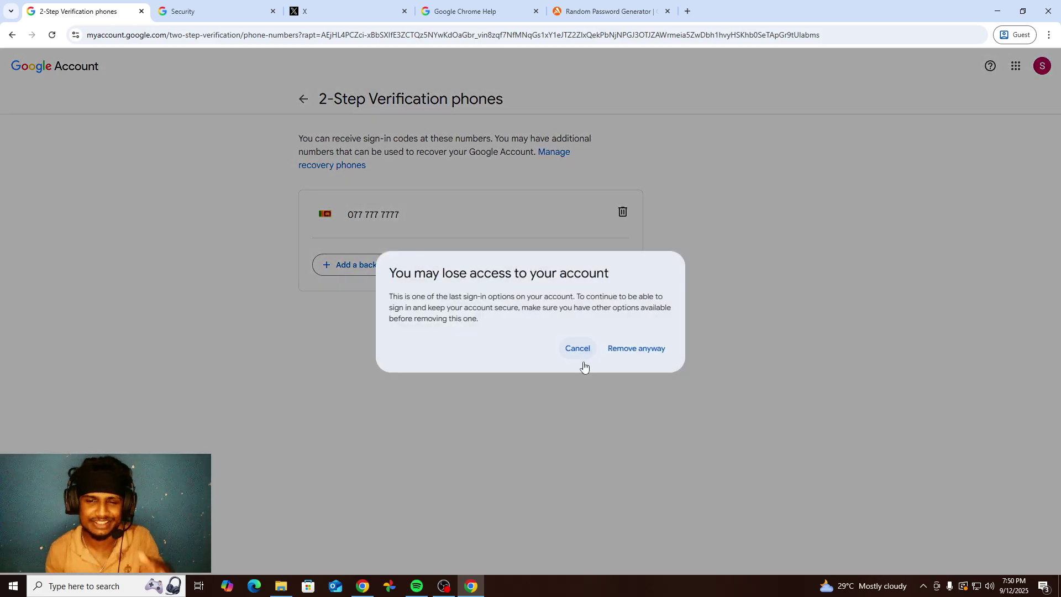
left_click(635, 349)
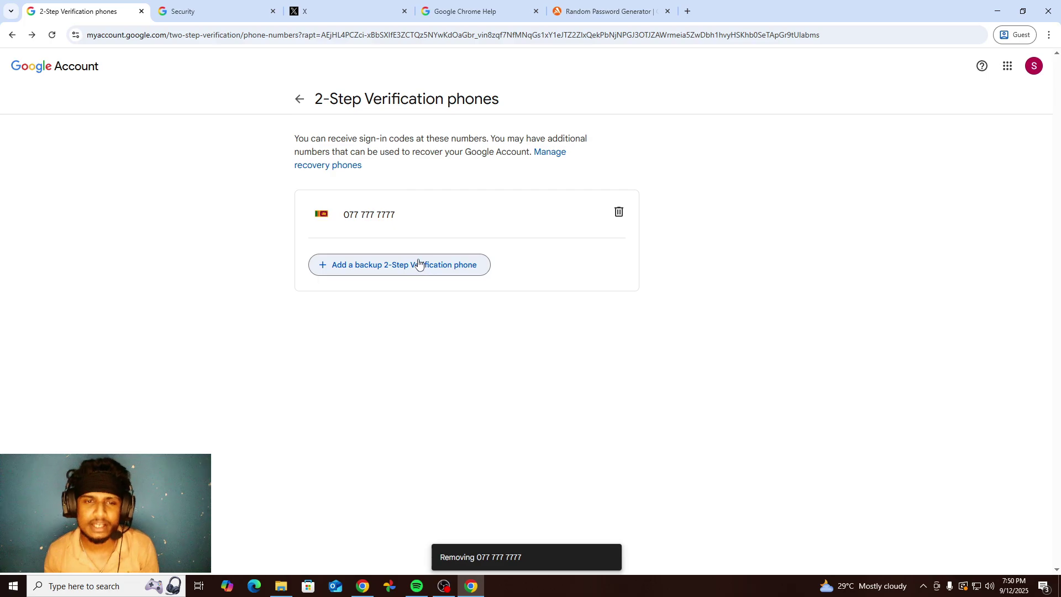
left_click(387, 269)
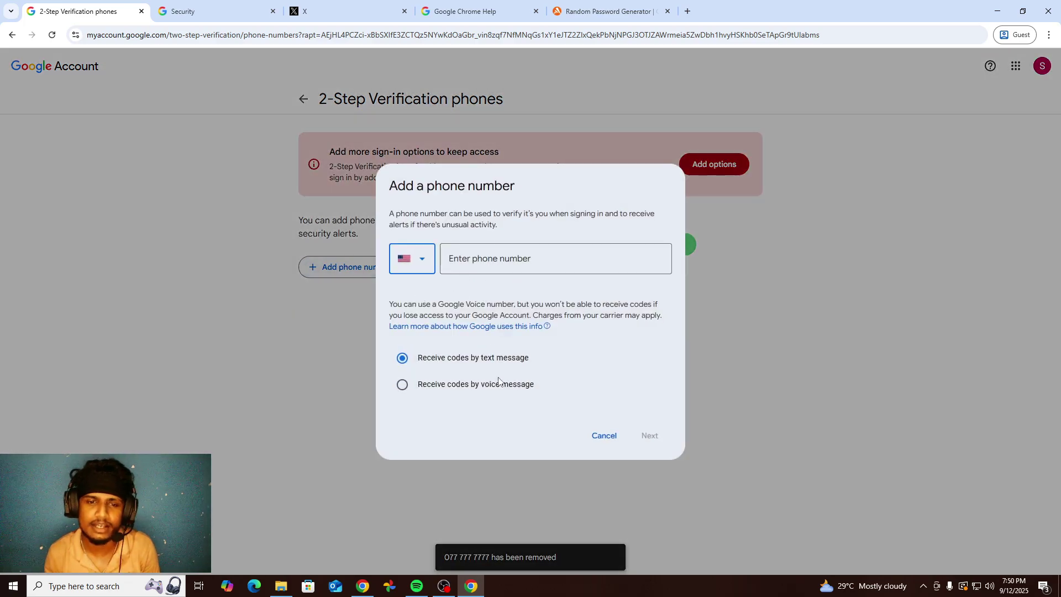
left_click(467, 360)
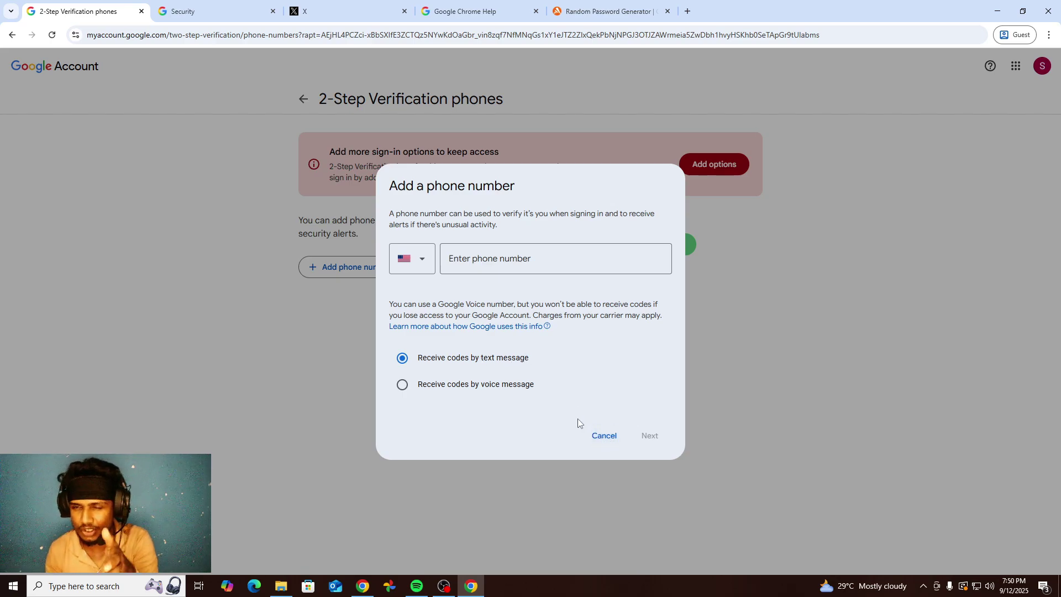
left_click(602, 438)
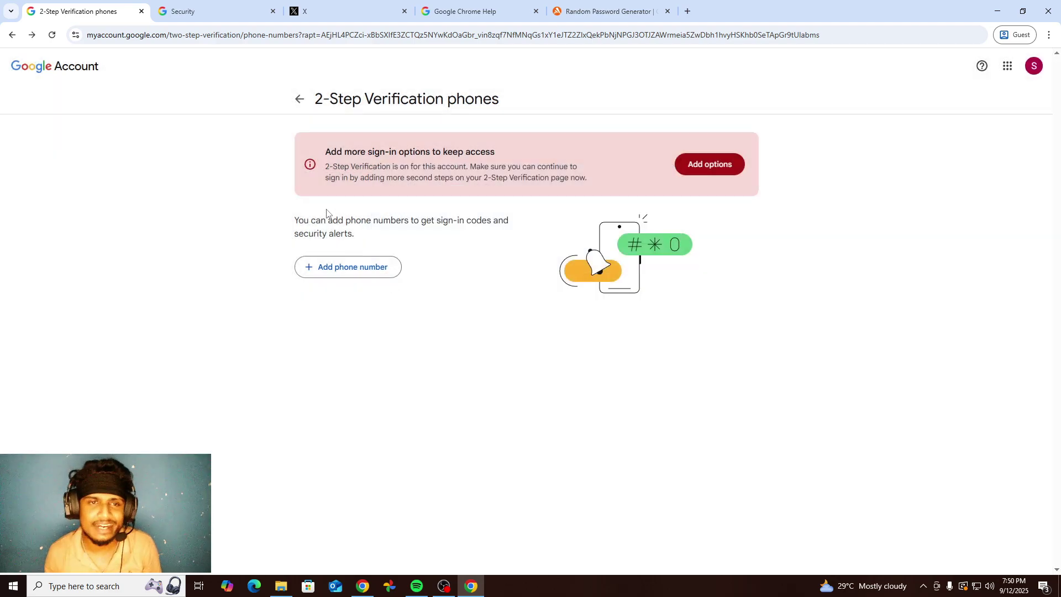
left_click(297, 100)
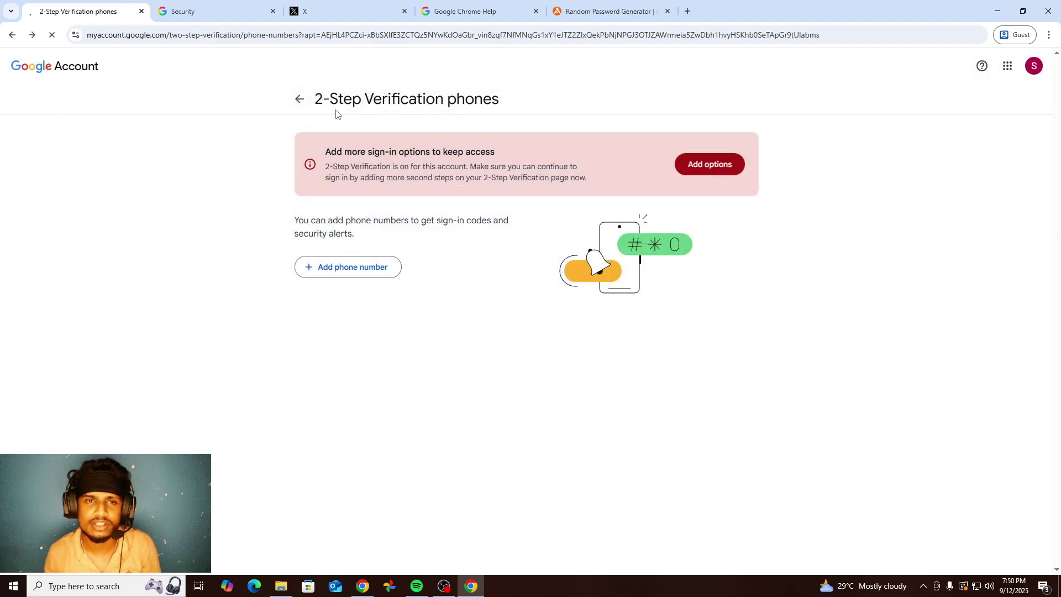
scroll(467, 409, "down", 3)
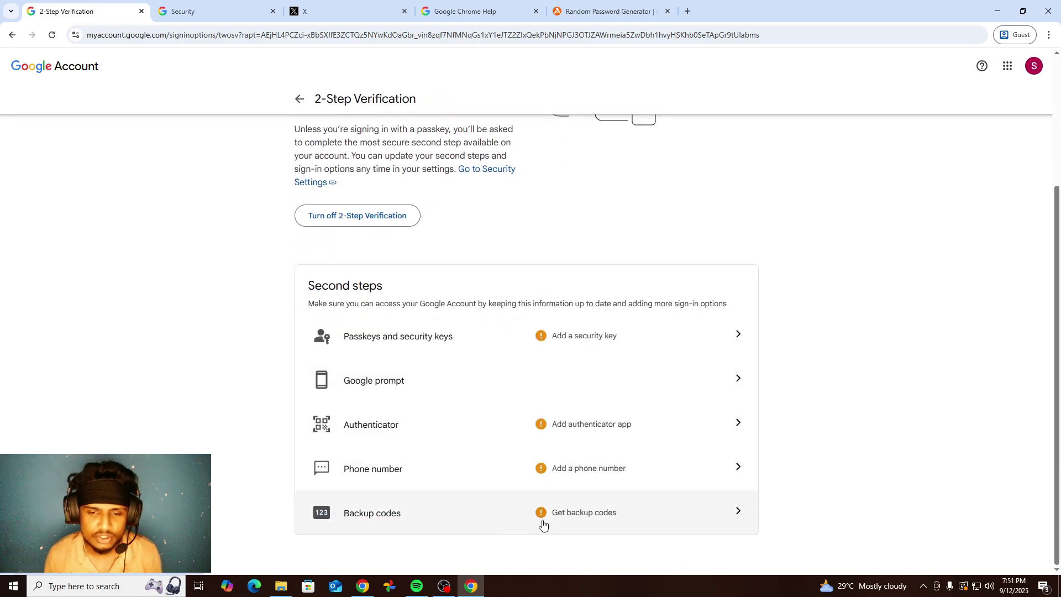
Generate a fresh set of 10 backup codes replacing the old ones, then return to 2-Step Verification
left_click(562, 523)
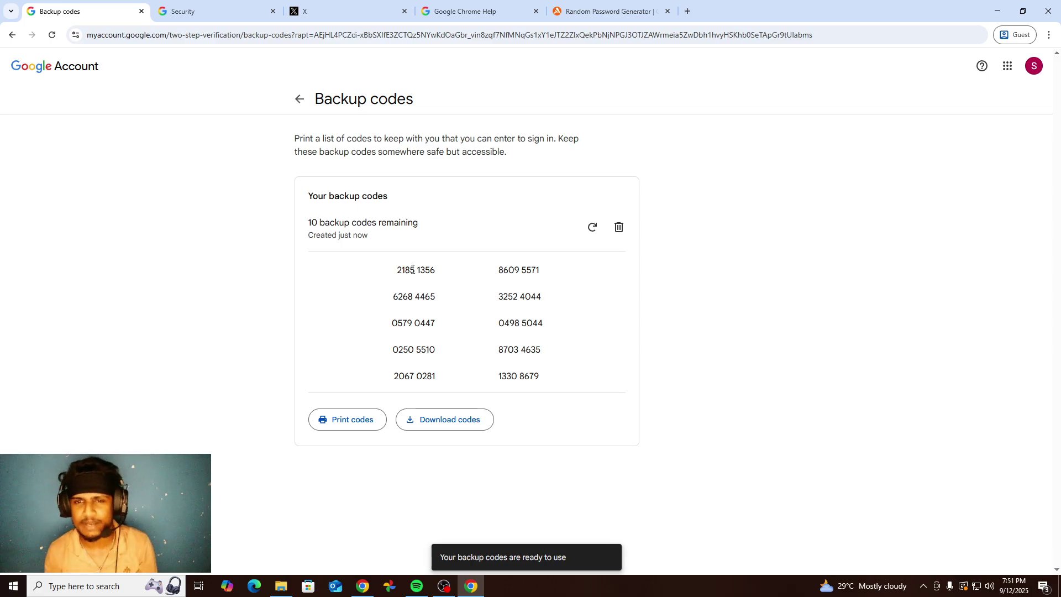
left_click(590, 231)
left_click(600, 340)
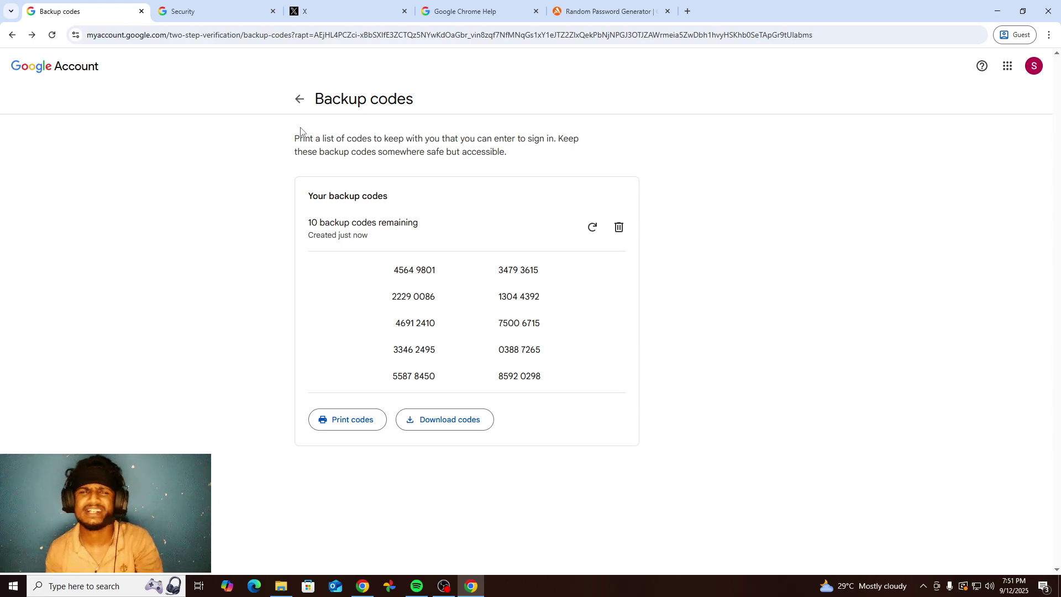
left_click(297, 99)
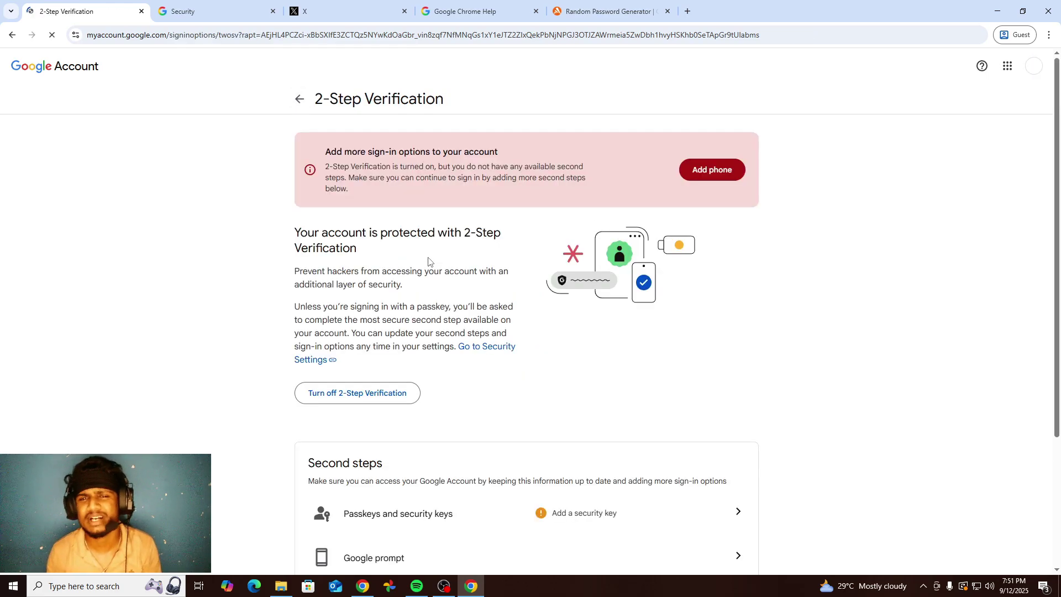
scroll(433, 315, "down", 3)
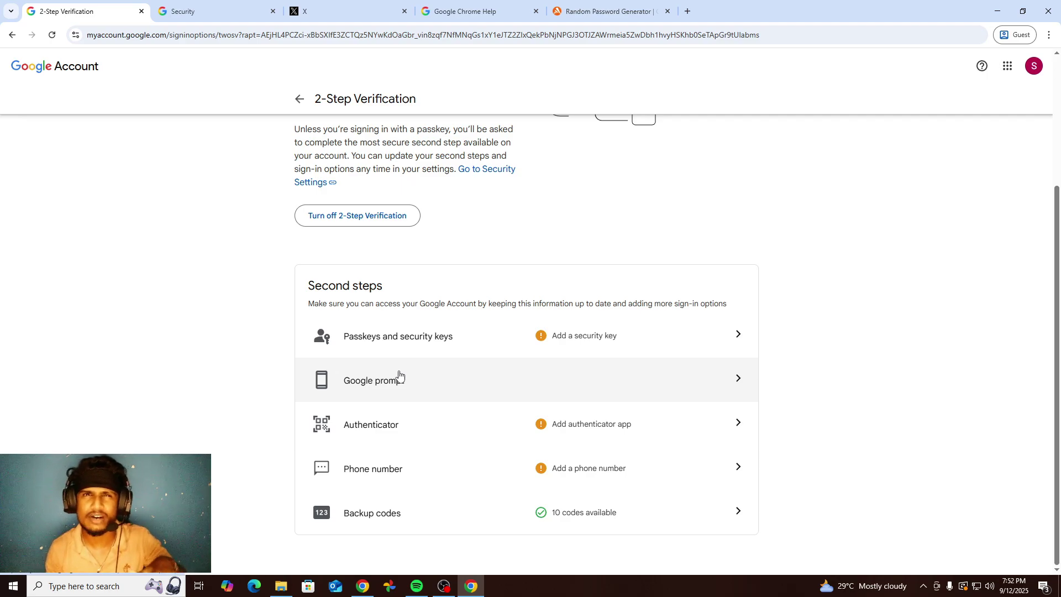
scroll(390, 309, "up", 3)
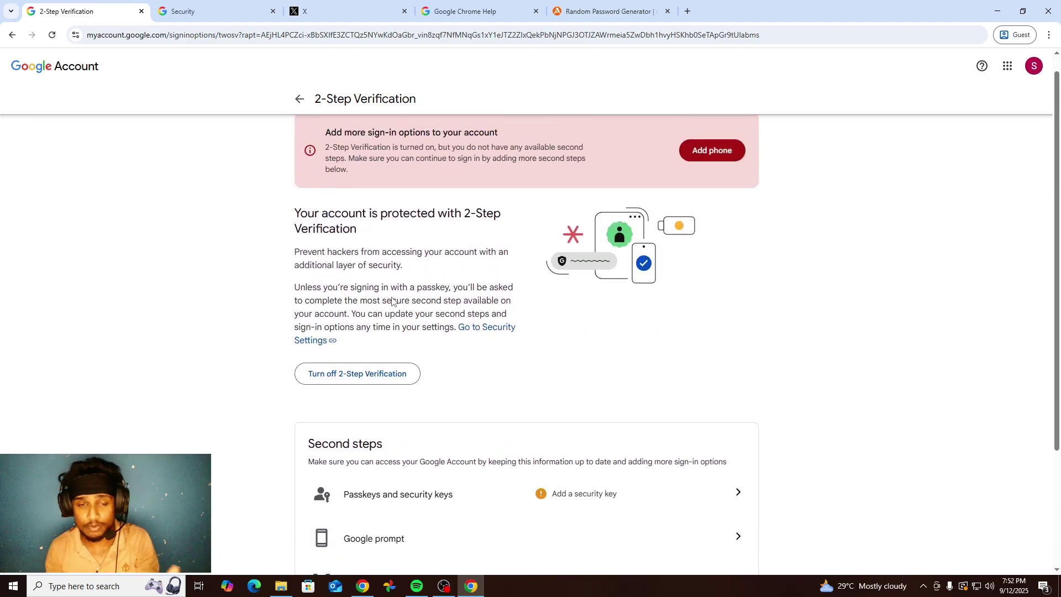
scroll(392, 301, "up", 1)
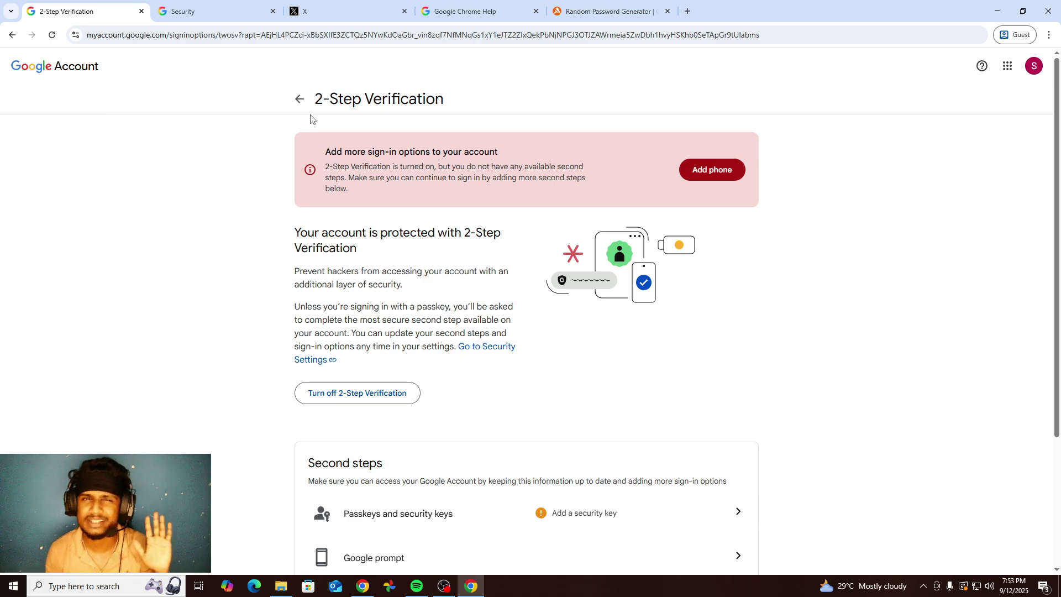
scroll(342, 332, "down", 2)
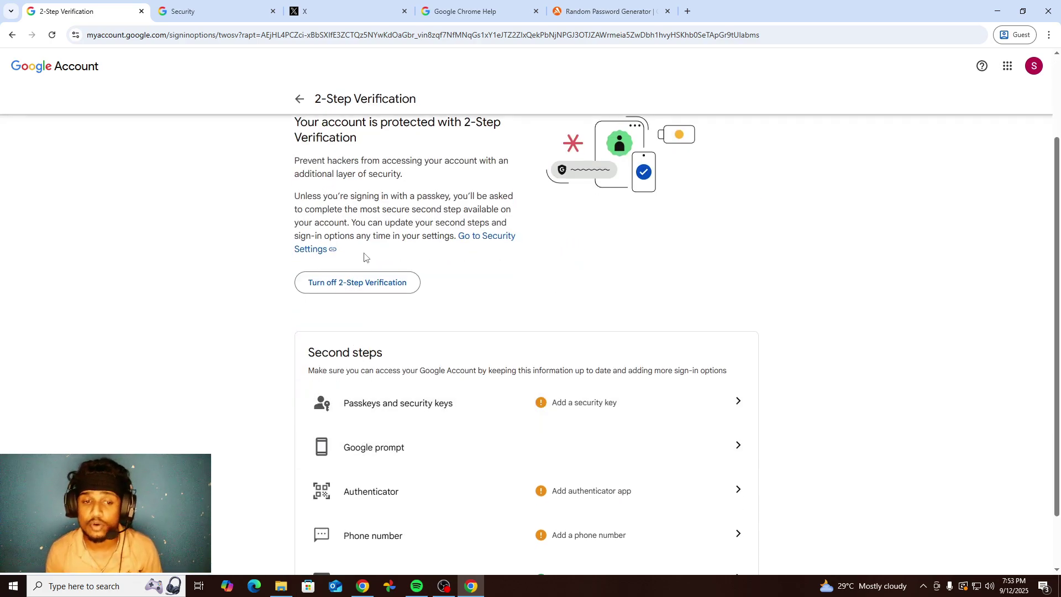
scroll(364, 256, "down", 1)
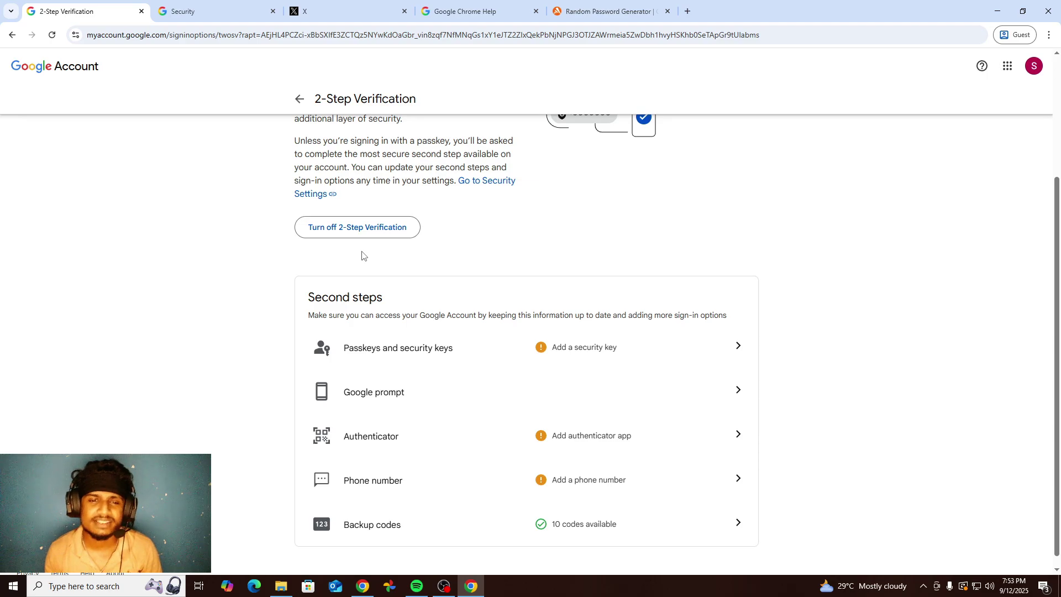
left_click(422, 352)
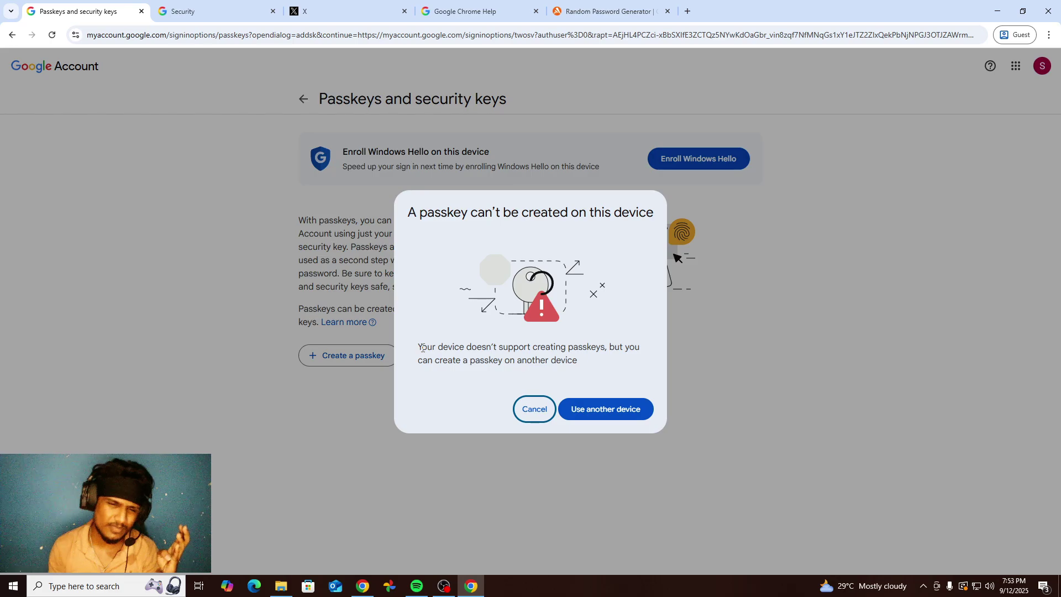
Dismiss the passkey-can't-be-created notice and go back to the 2-Step Verification page
left_click(535, 410)
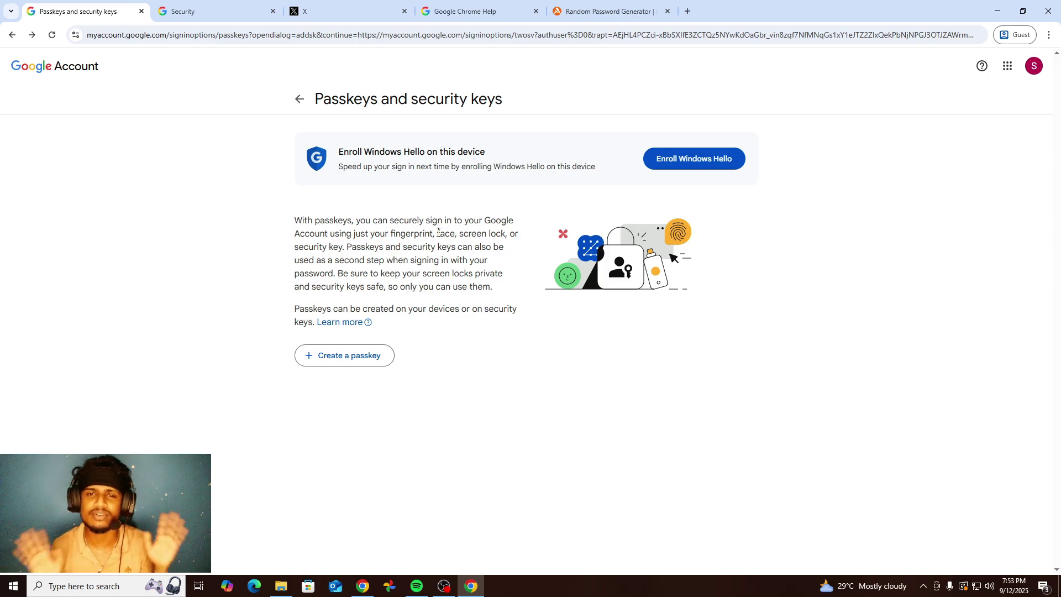
left_click(297, 100)
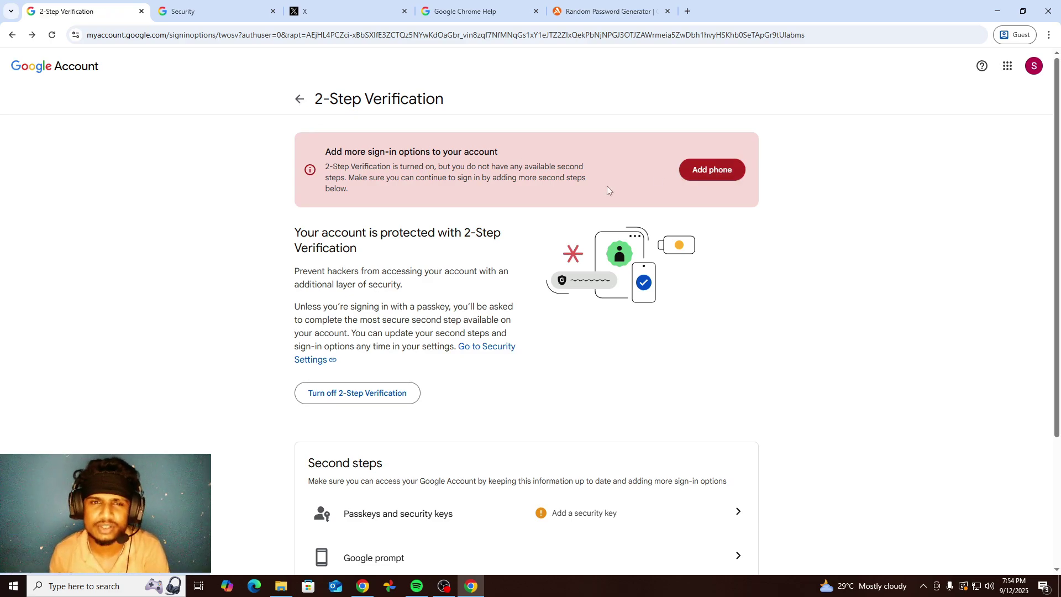
Return to the Security page and scroll to 'How you sign in to Google' to check 2-Step Verification and backup codes
scroll(589, 249, "down", 1)
scroll(588, 249, "down", 3)
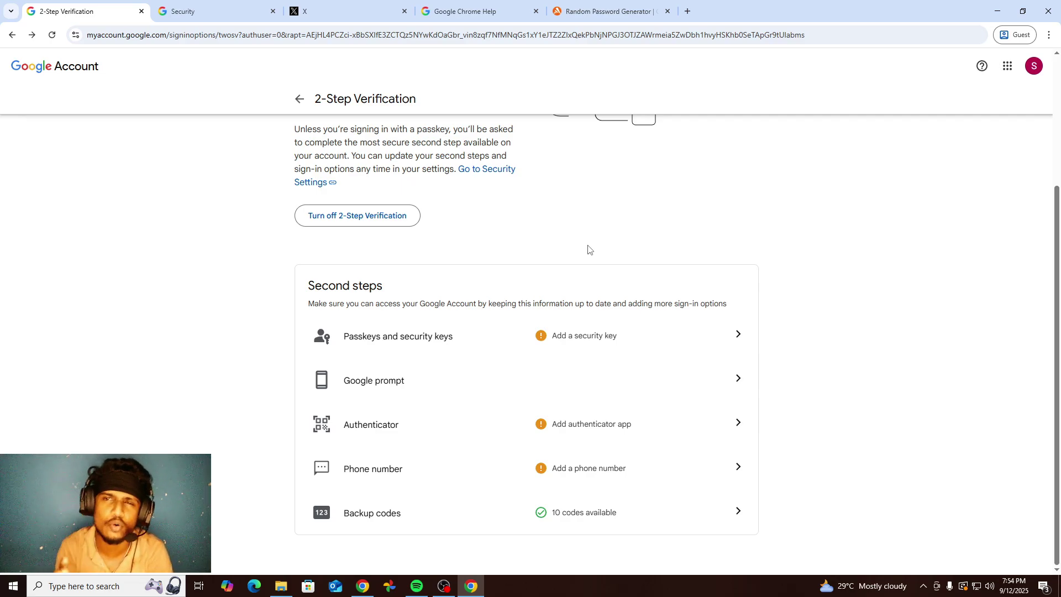
scroll(576, 257, "up", 3)
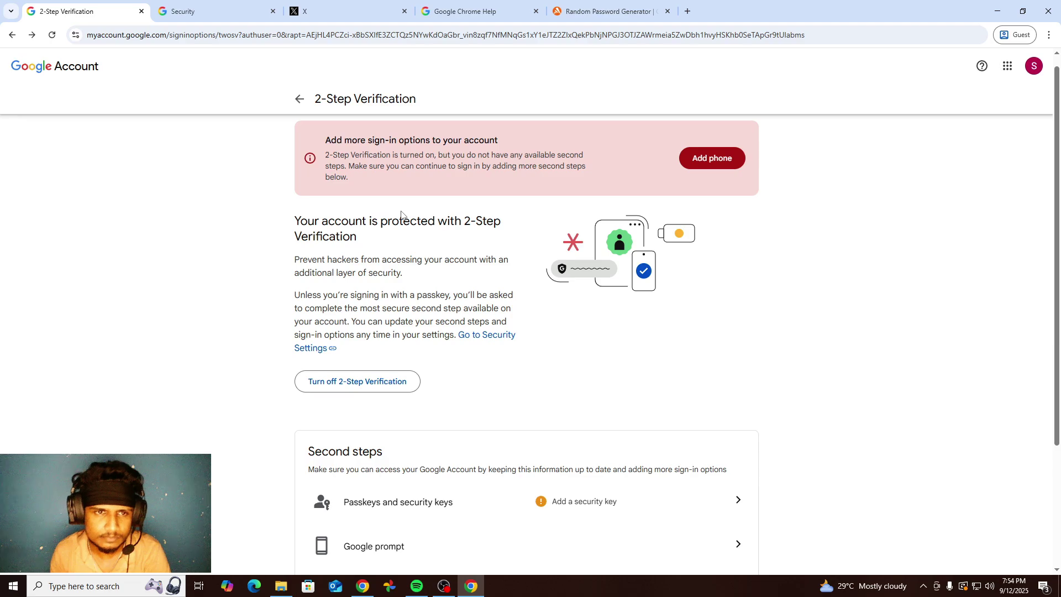
left_click(299, 99)
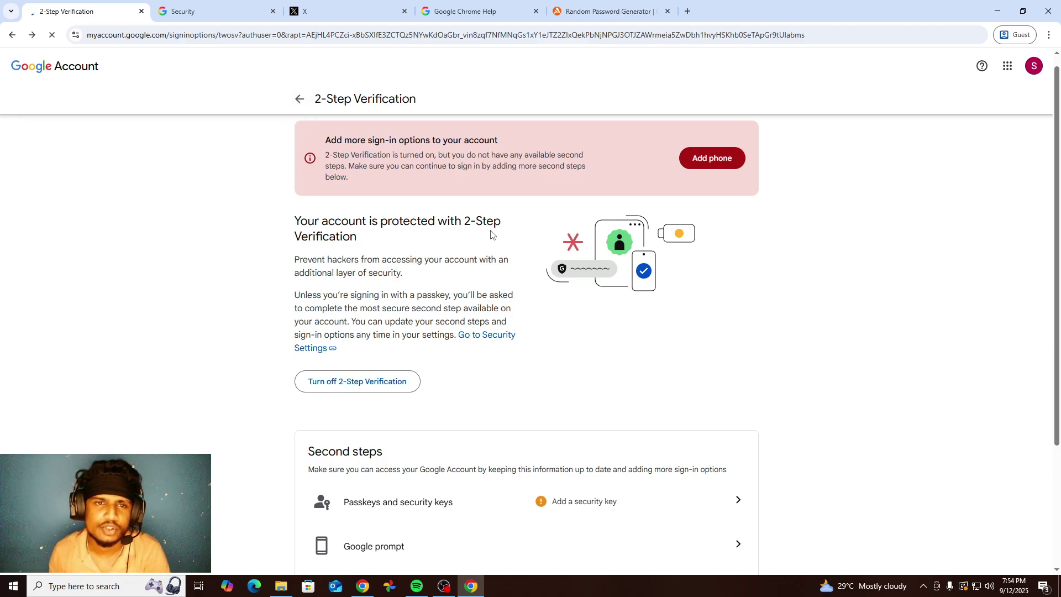
scroll(472, 235, "down", 5)
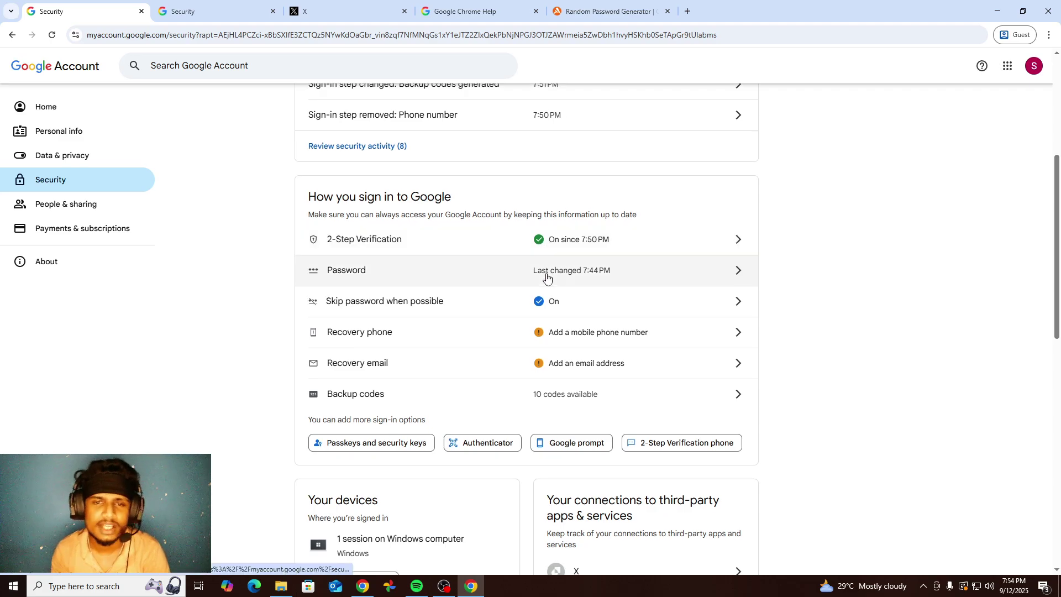
scroll(544, 265, "down", 1)
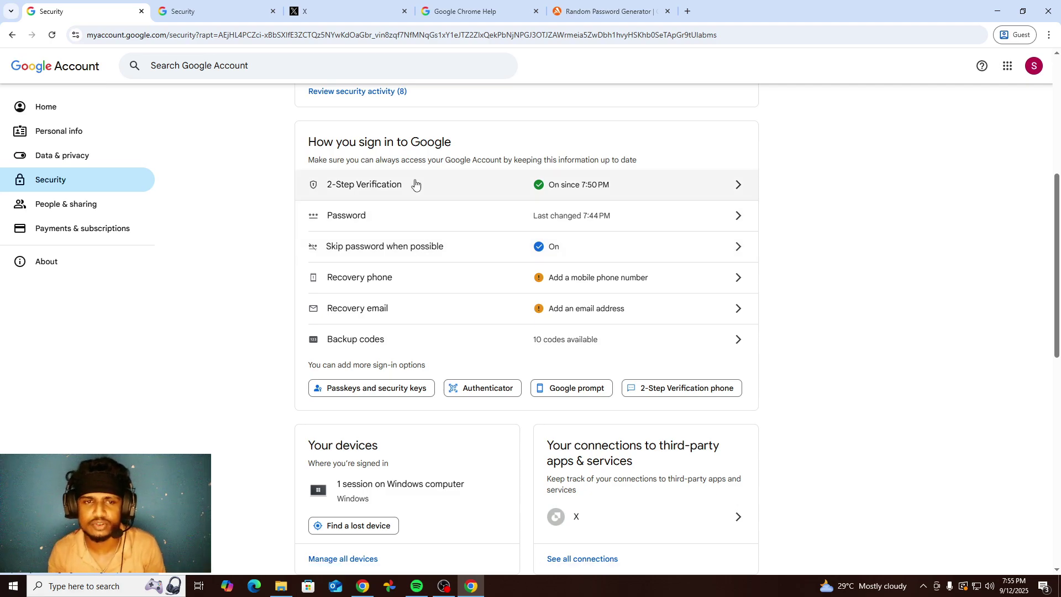
left_click(437, 284)
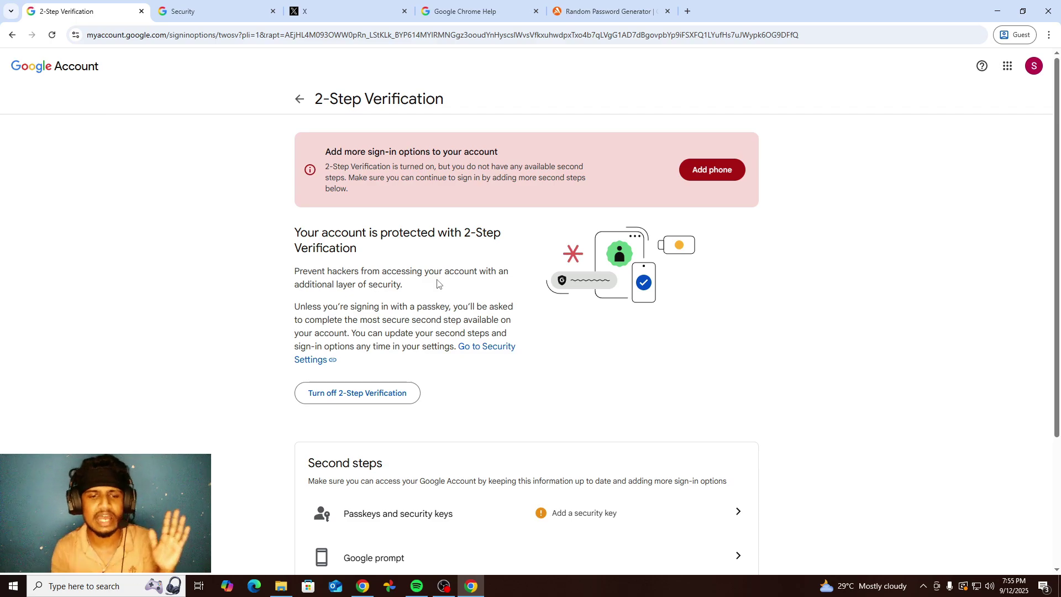
scroll(437, 283, "down", 3)
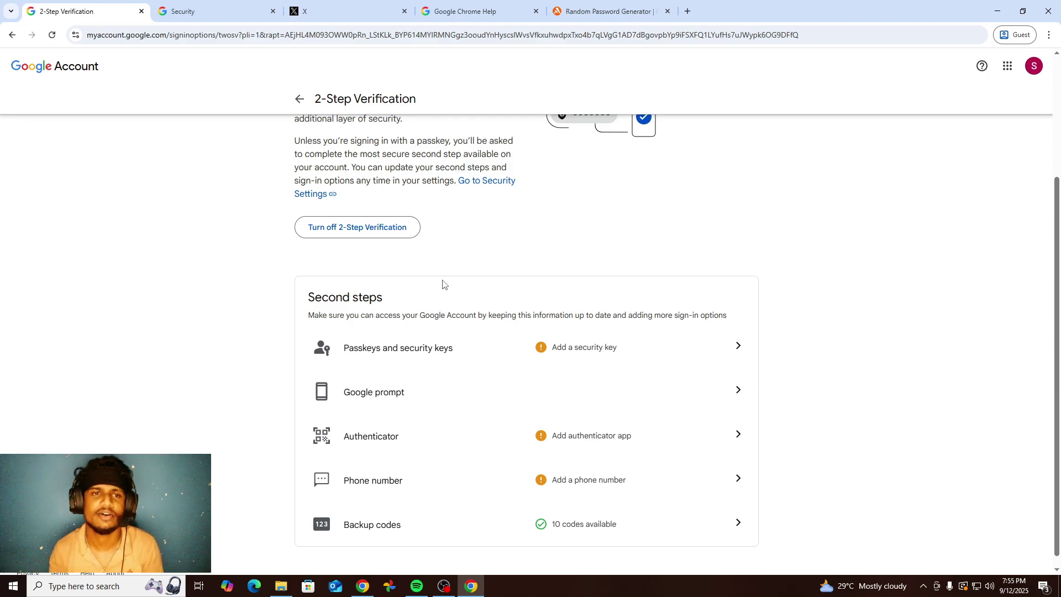
left_click(296, 110)
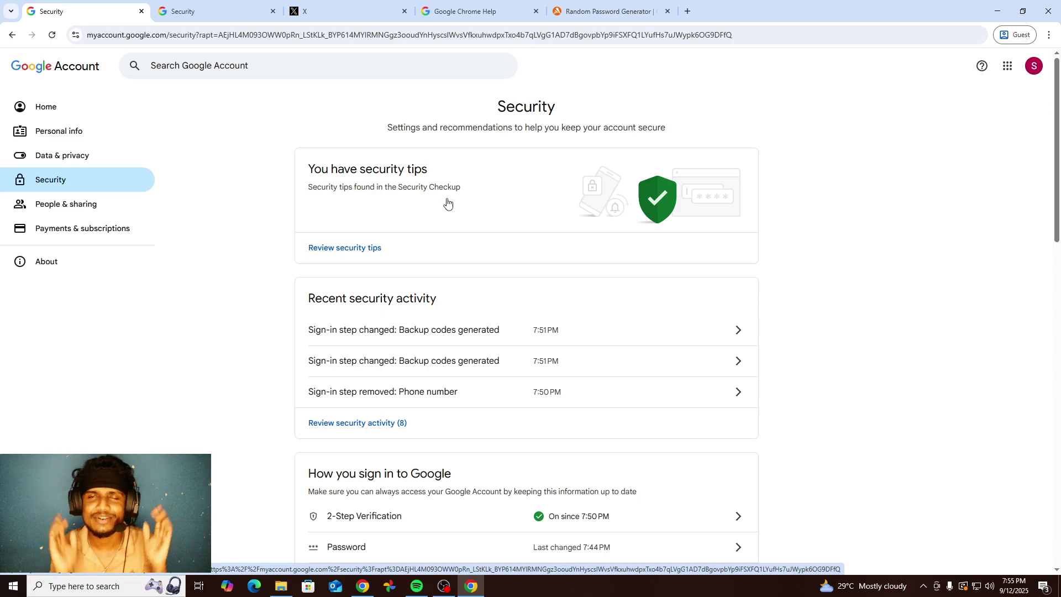
scroll(449, 206, "down", 6)
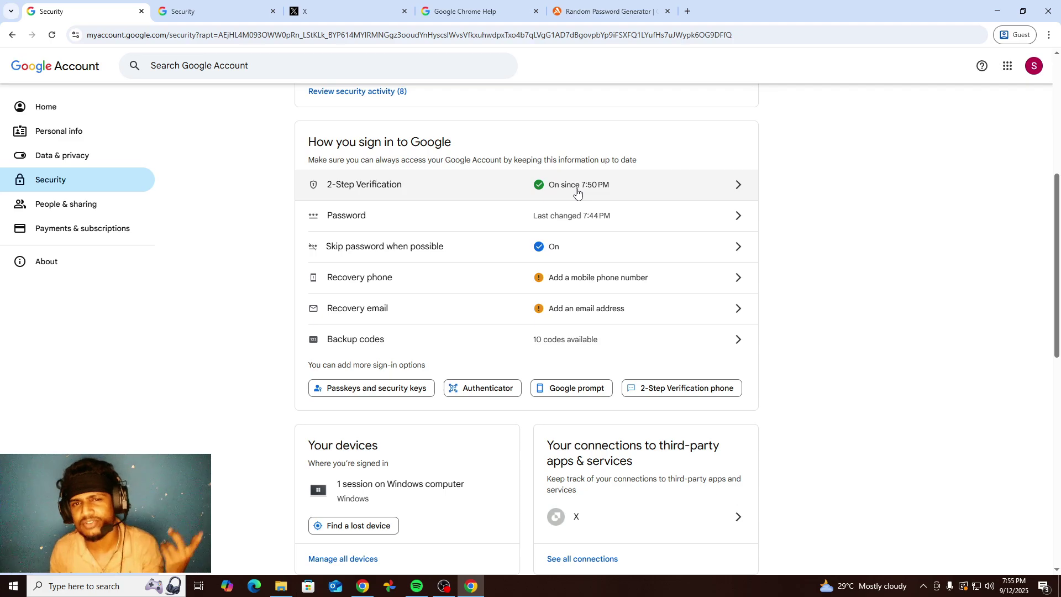
left_click(463, 288)
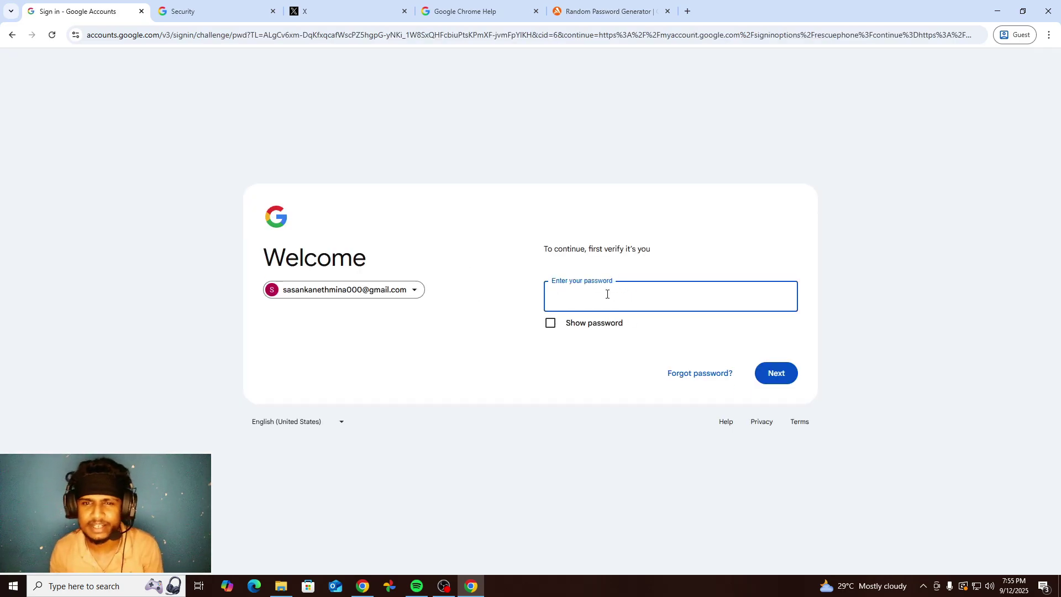
Copy the Avast-generated password into the recovery-phone identity check, which rejects it as wrong
left_click(596, 11)
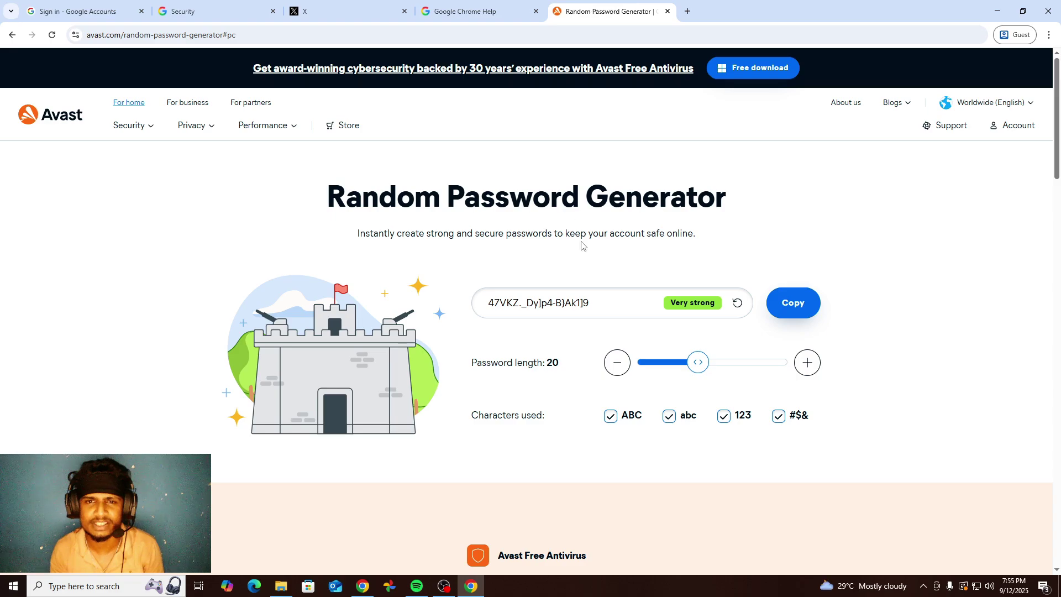
left_click(793, 303)
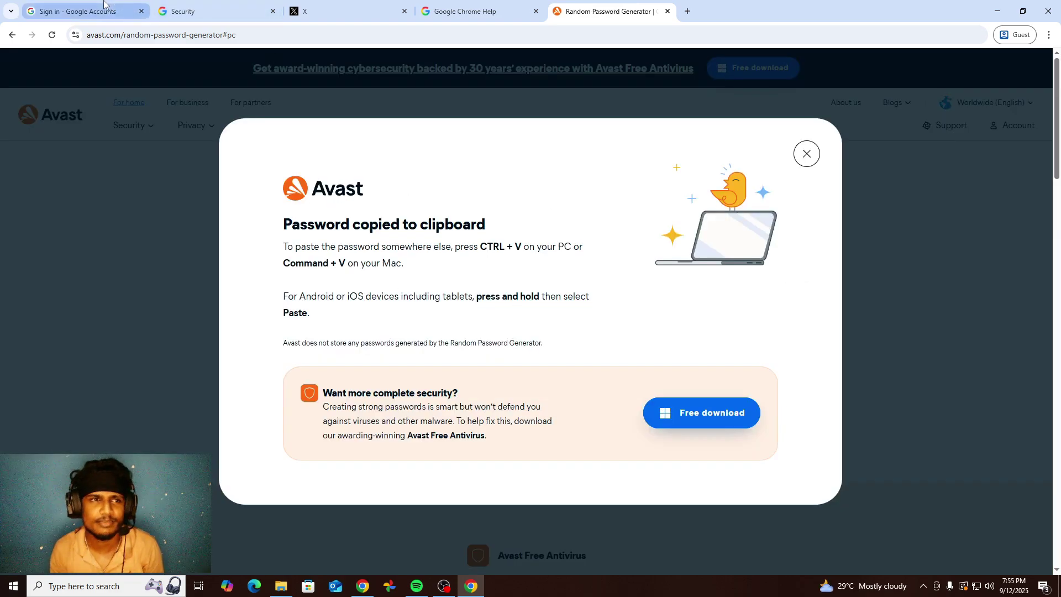
left_click(82, 11)
key("ctrl+v")
key("Return")
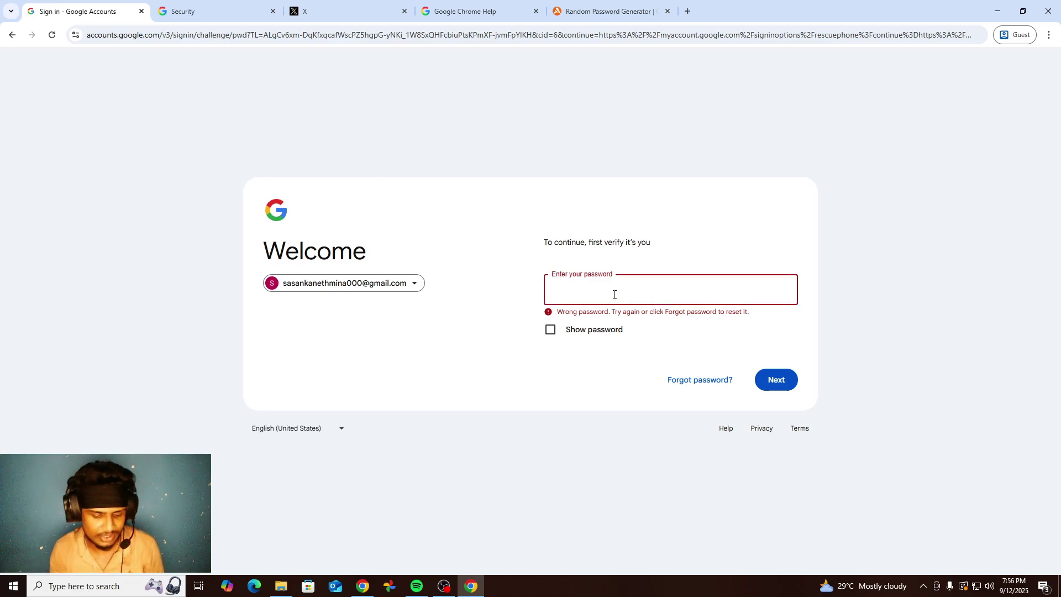
key("super+v")
left_click(500, 266)
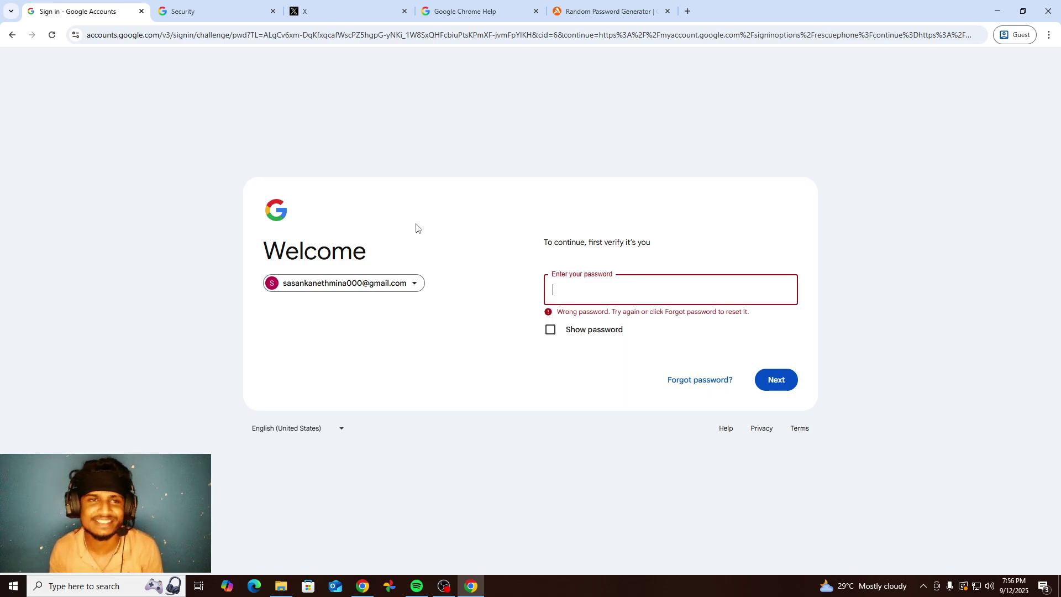
Go through the Security section to the Password row under 'How you sign in to Google'
left_click(177, 4)
left_click(55, 132)
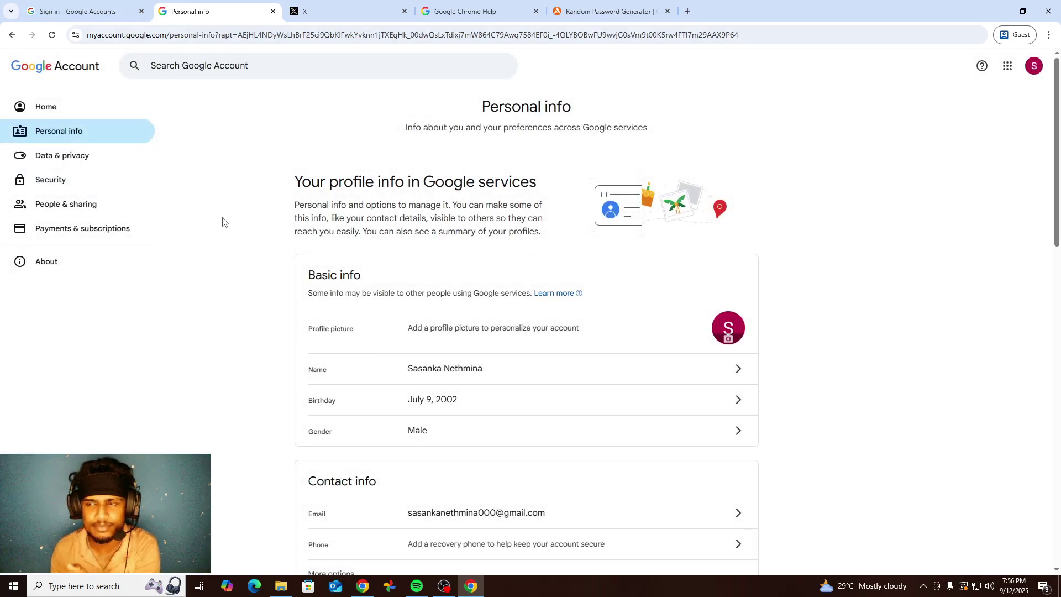
scroll(355, 327, "down", 5)
scroll(425, 443, "up", 2)
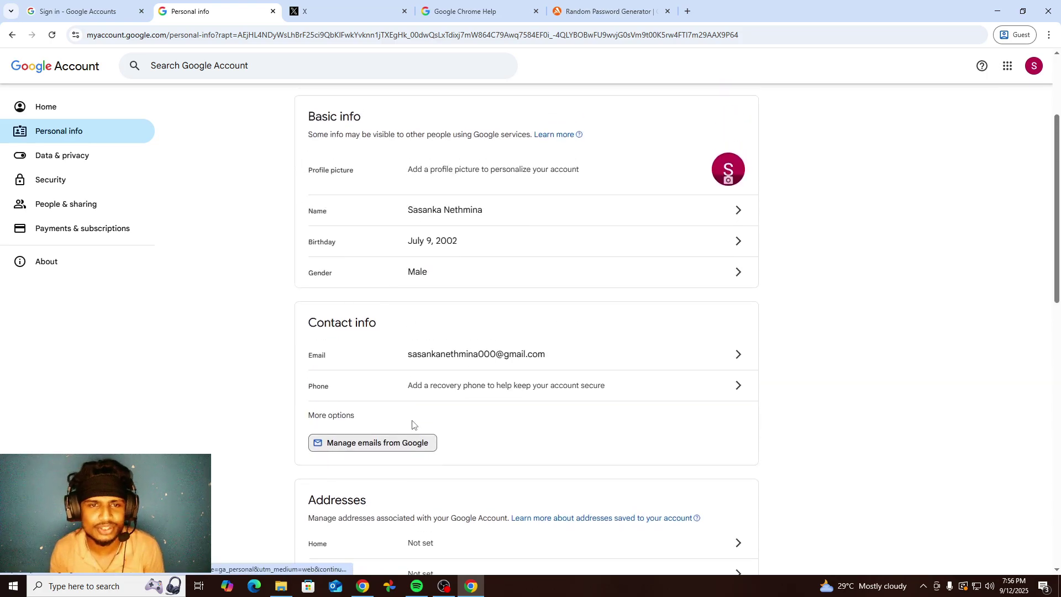
scroll(412, 425, "up", 1)
left_click(55, 181)
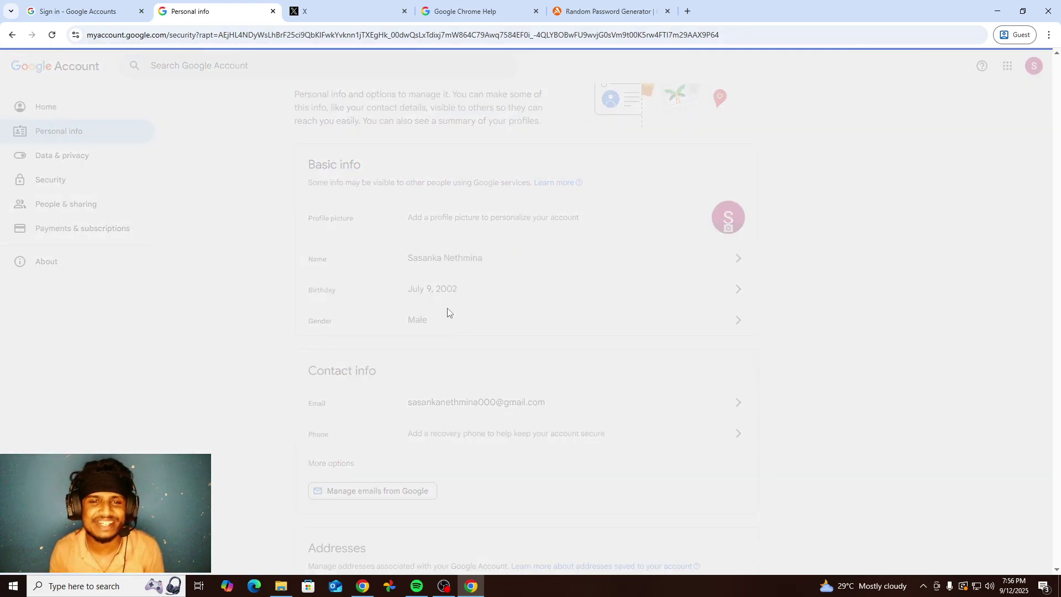
scroll(485, 253, "down", 4)
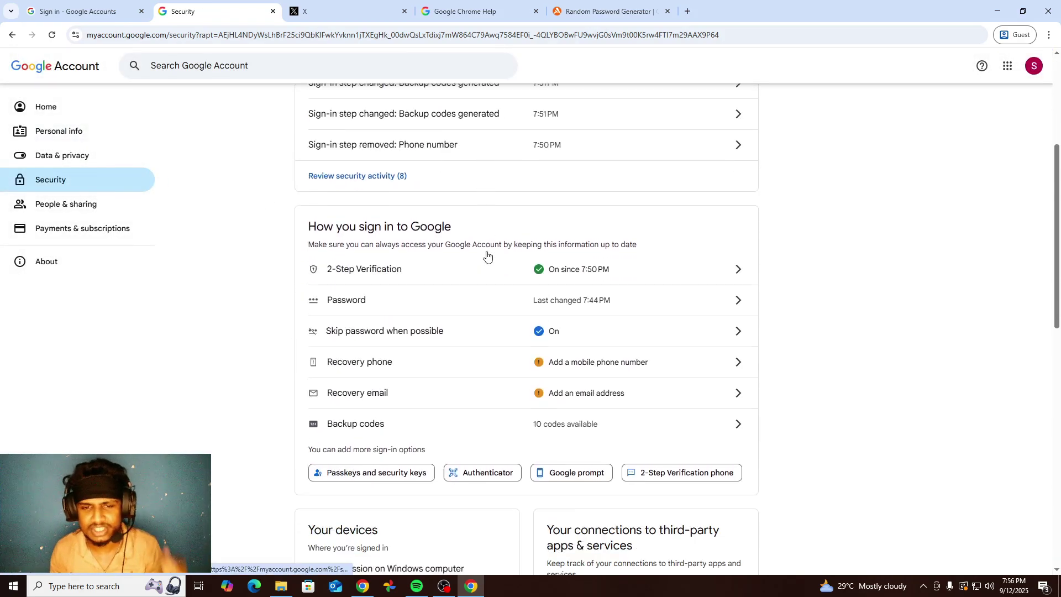
scroll(487, 255, "down", 6)
scroll(487, 255, "up", 3)
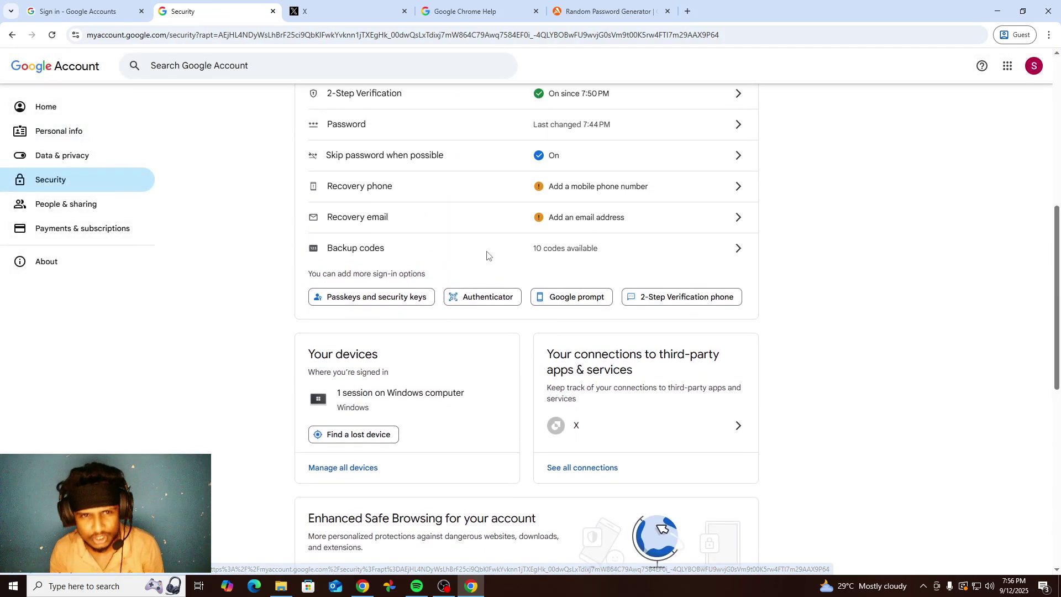
scroll(487, 255, "up", 1)
left_click(502, 169)
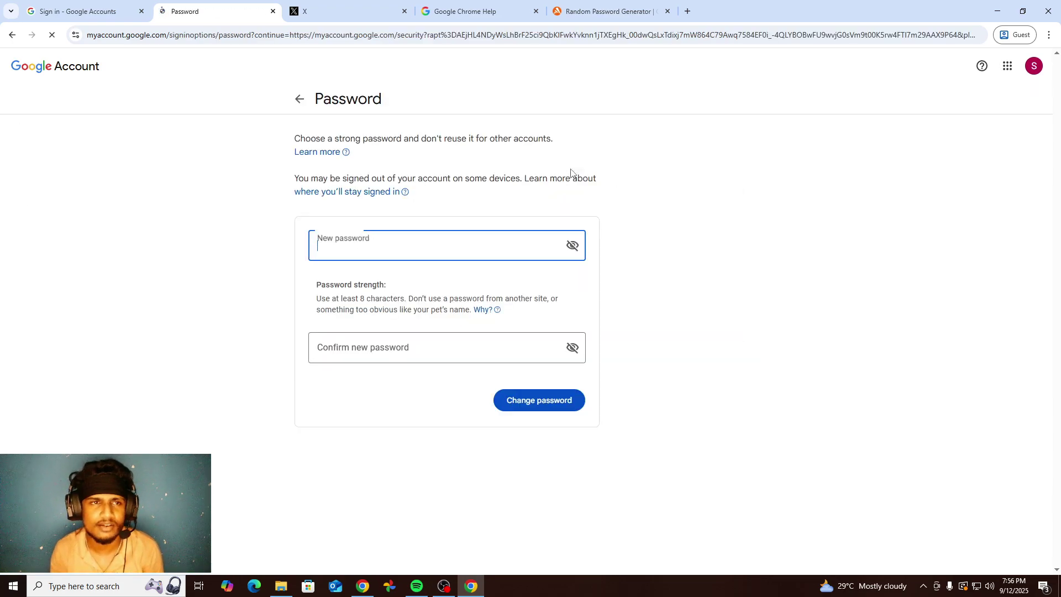
Generate a new random password in the Avast generator and copy it
left_click(626, 8)
left_click(807, 151)
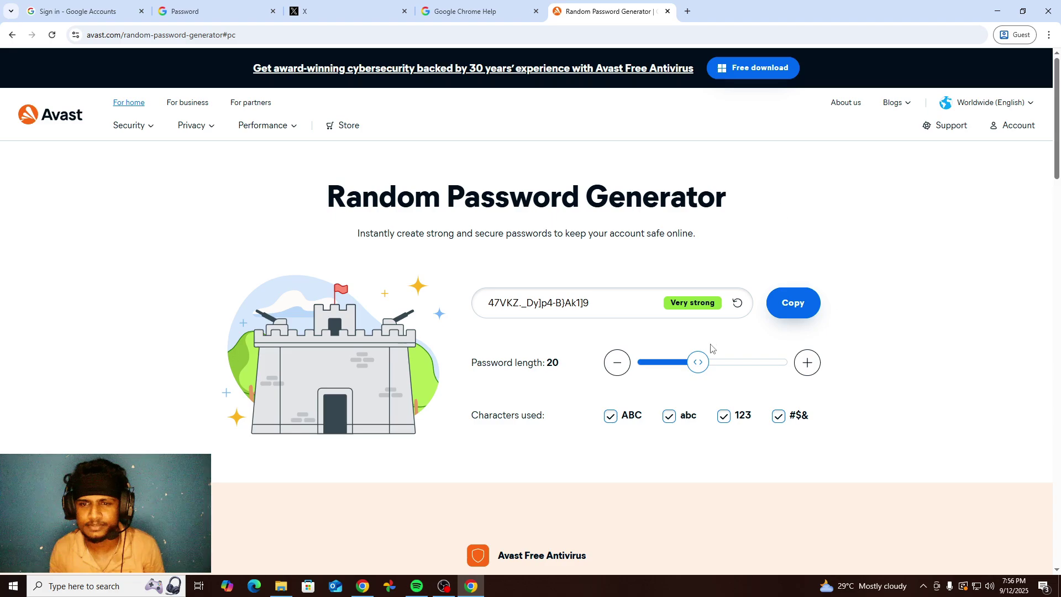
left_click(789, 312)
left_click(804, 163)
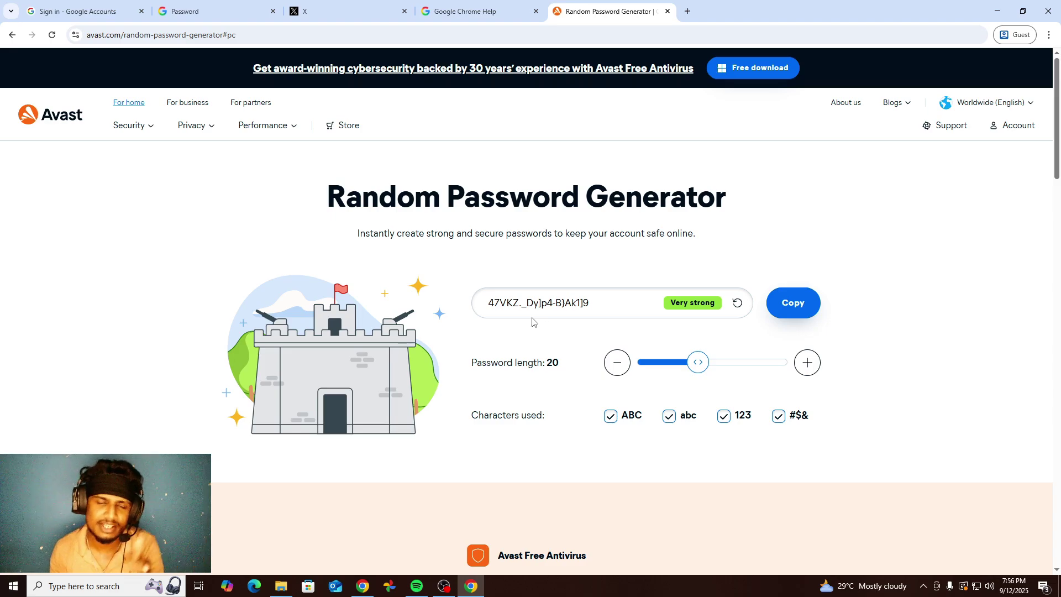
left_click(743, 307)
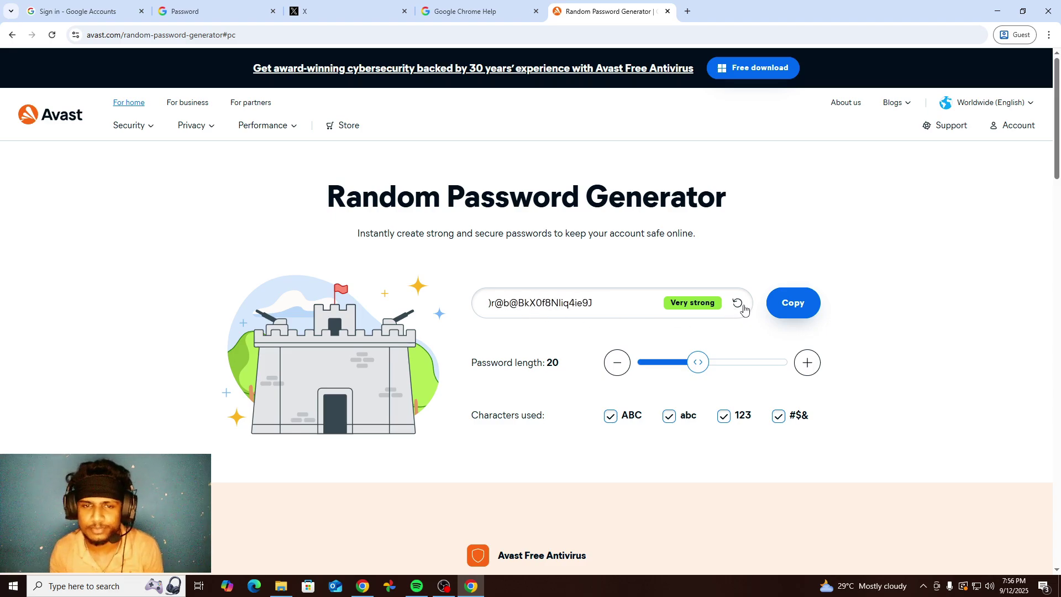
left_click(781, 310)
Paste the generated password into both password fields, submit the change, and paste it at the identity check
left_click(193, 22)
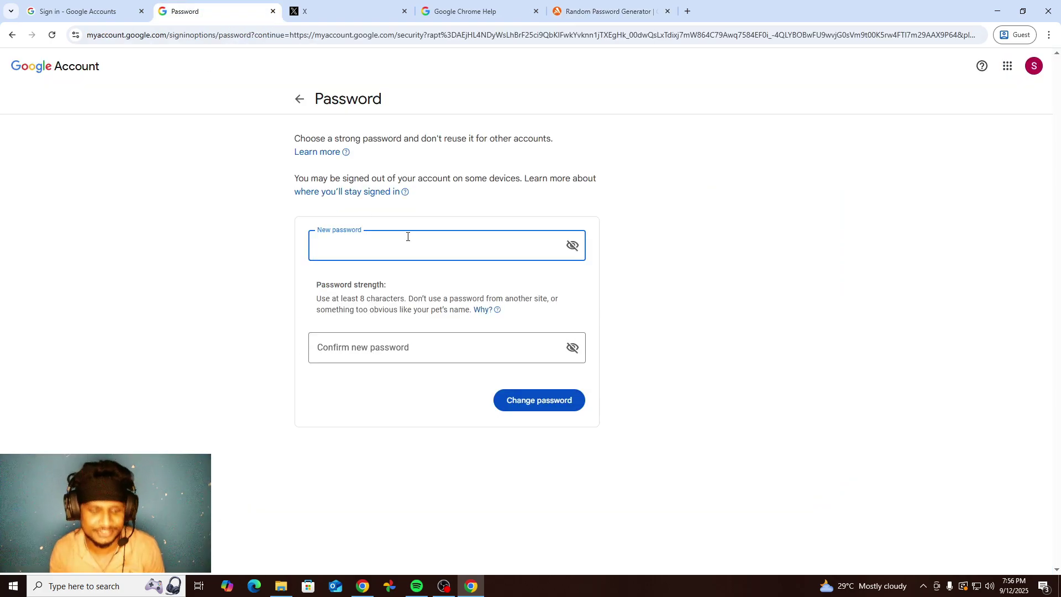
key("ctrl+v")
left_click(440, 350)
key("ctrl+v")
left_click(538, 400)
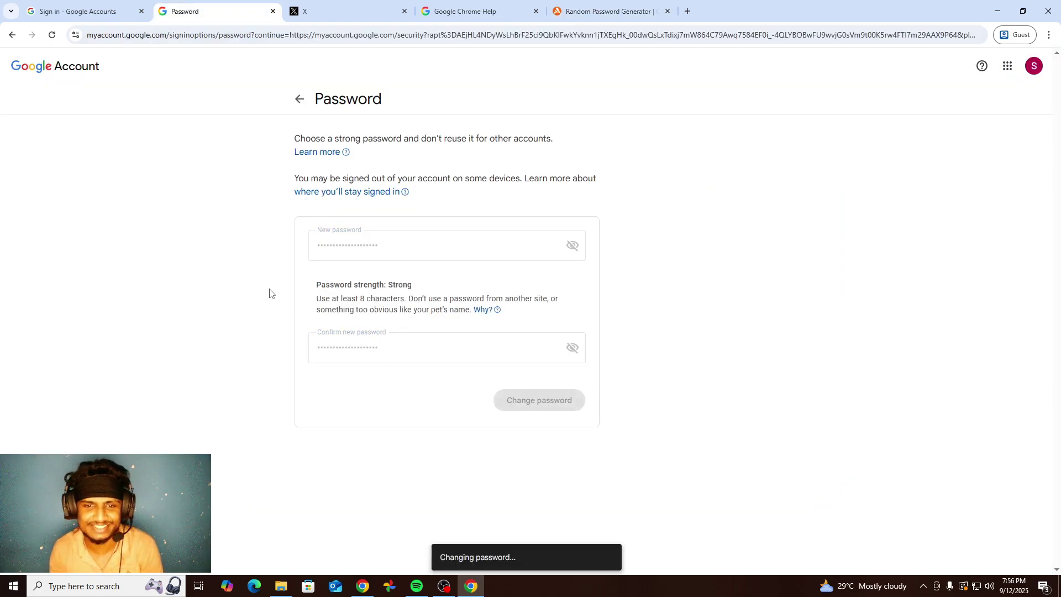
left_click(69, 7)
key("ctrl+v")
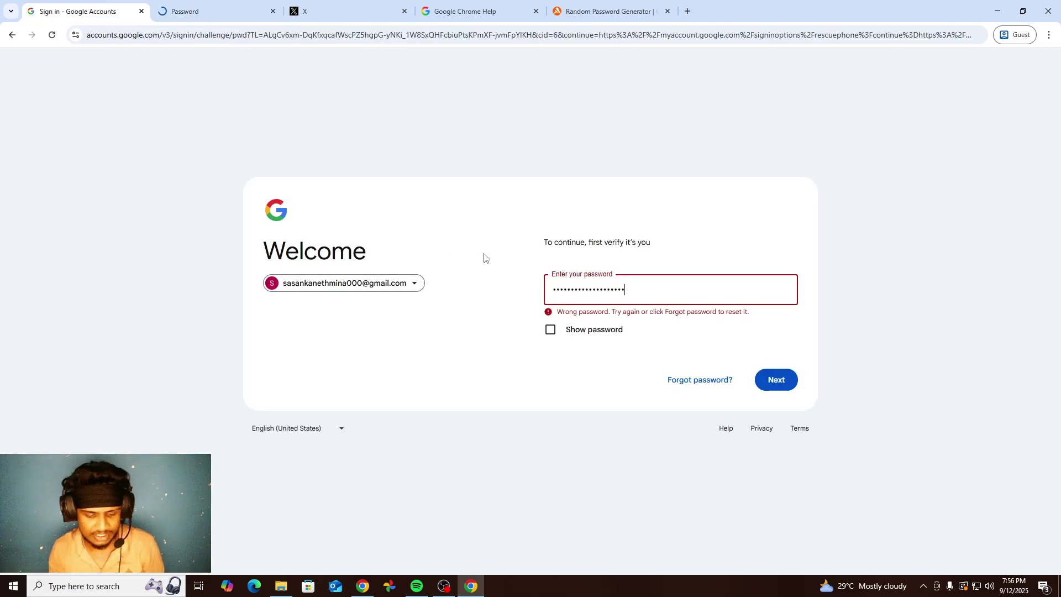
Re-confirm identity with the new password, skip adding a recovery phone, and return to Security
key("Return")
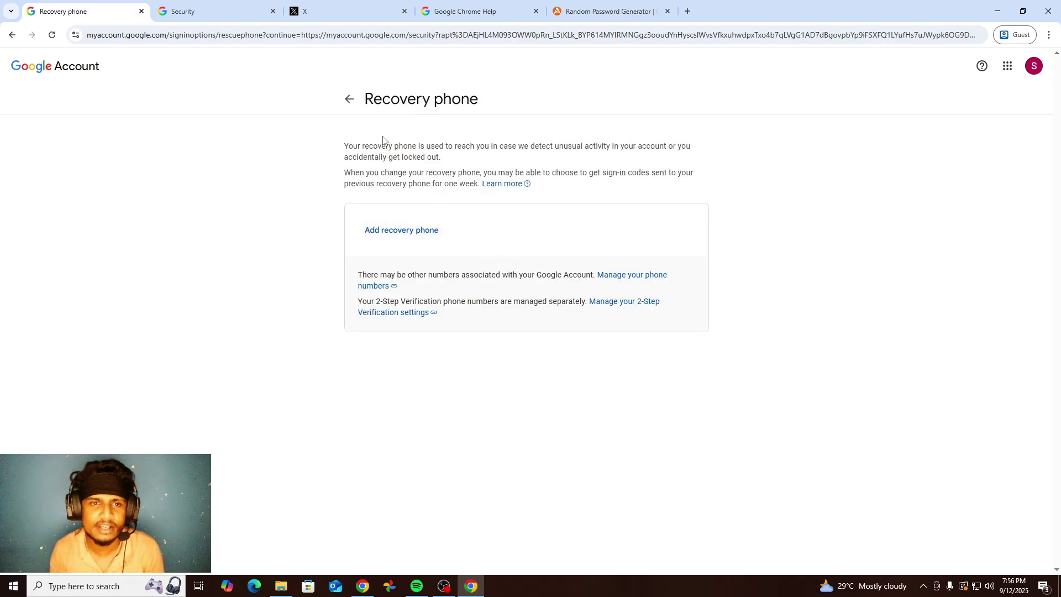
left_click(400, 231)
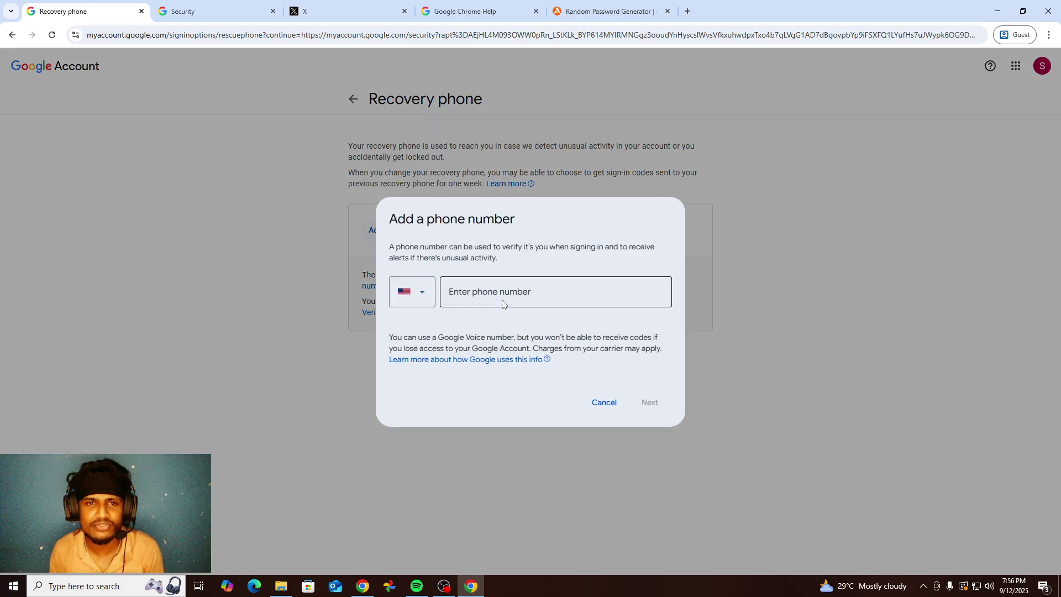
left_click(604, 403)
mouse_move(348, 147)
left_mouse_down()
mouse_move(440, 158)
mouse_move(345, 147)
left_mouse_up()
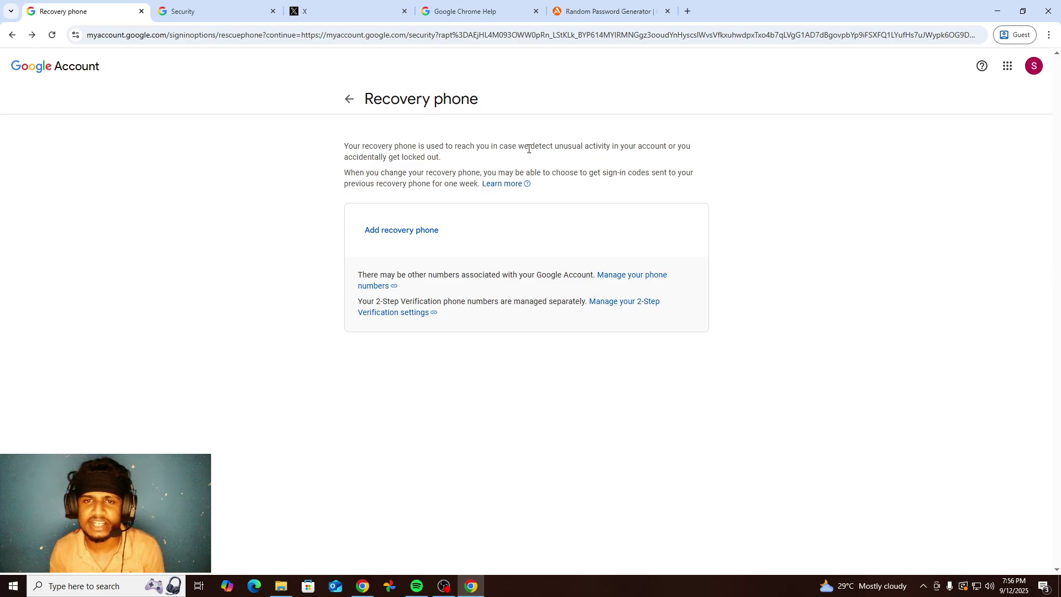
left_click(355, 98)
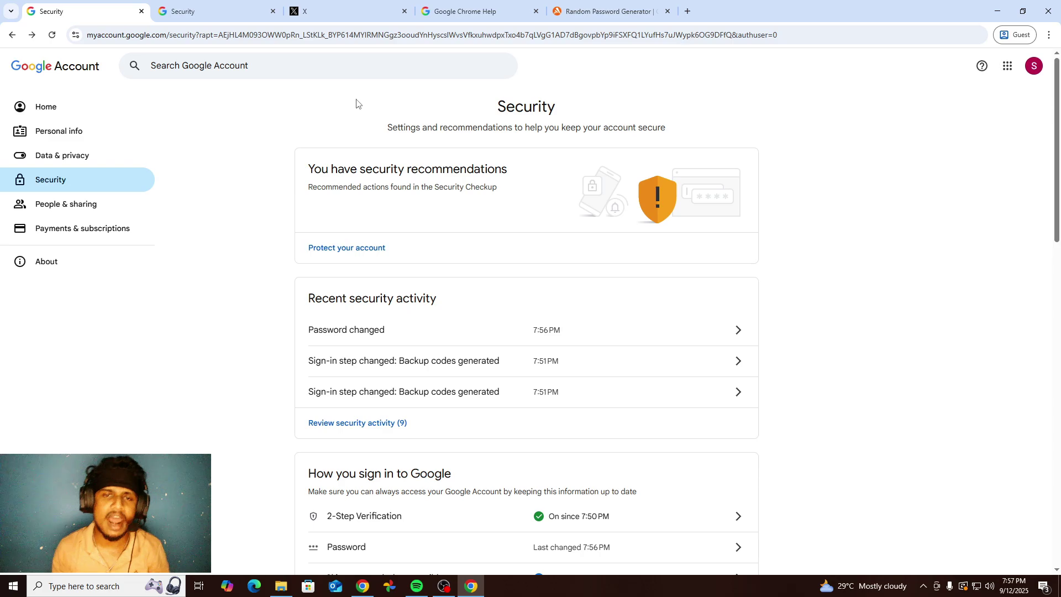
scroll(356, 103, "down", 12)
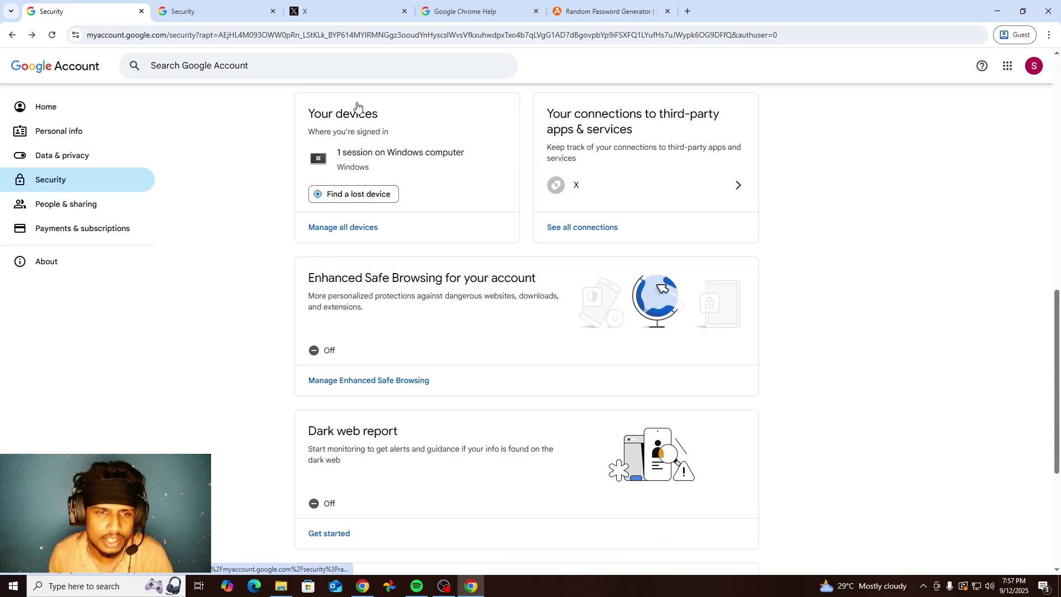
scroll(372, 165, "up", 4)
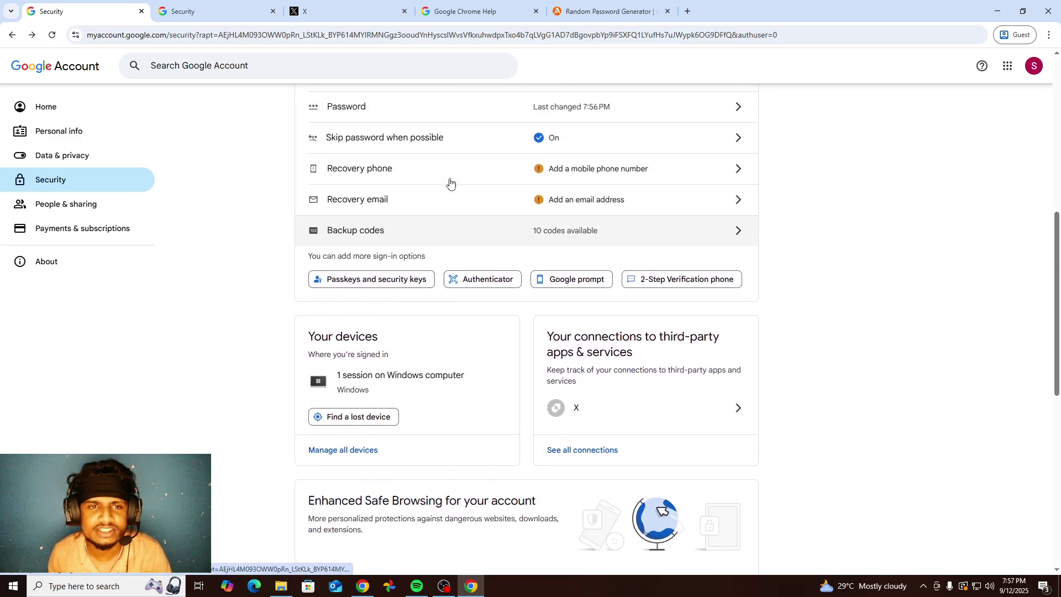
scroll(450, 183, "up", 3)
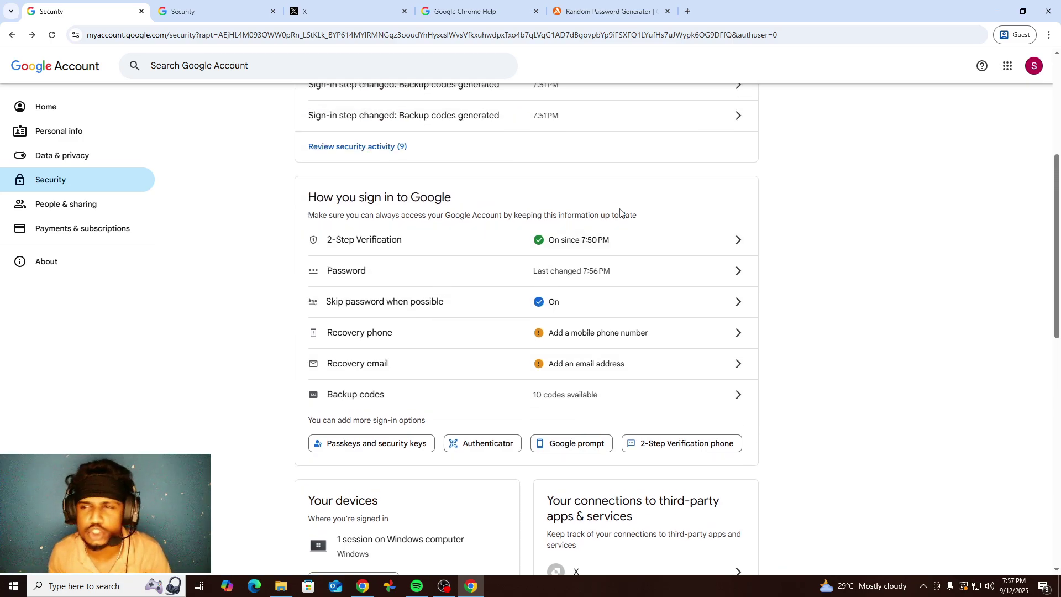
scroll(619, 211, "down", 5)
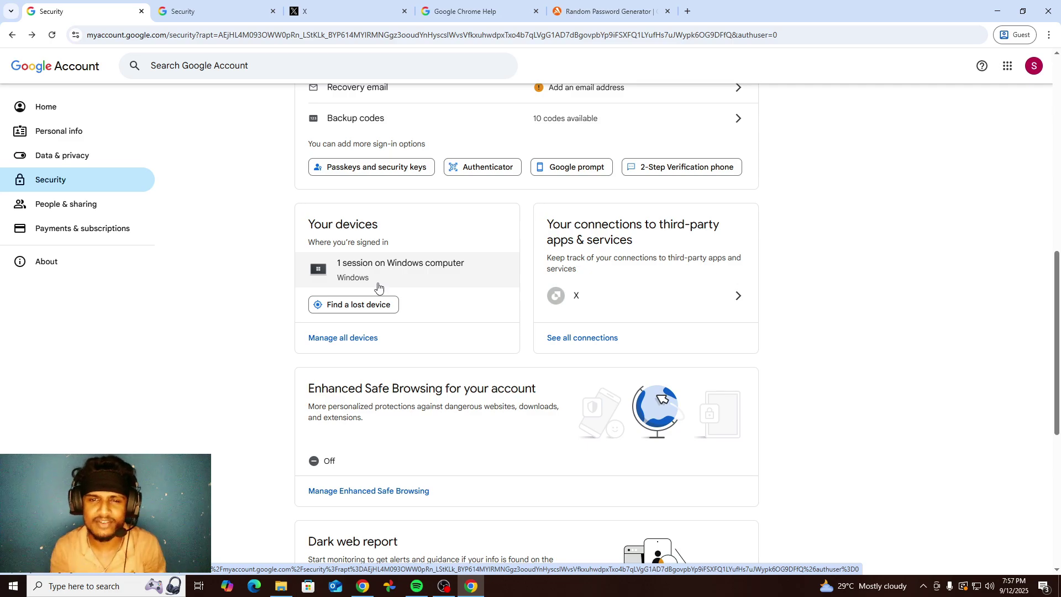
scroll(398, 232, "down", 2)
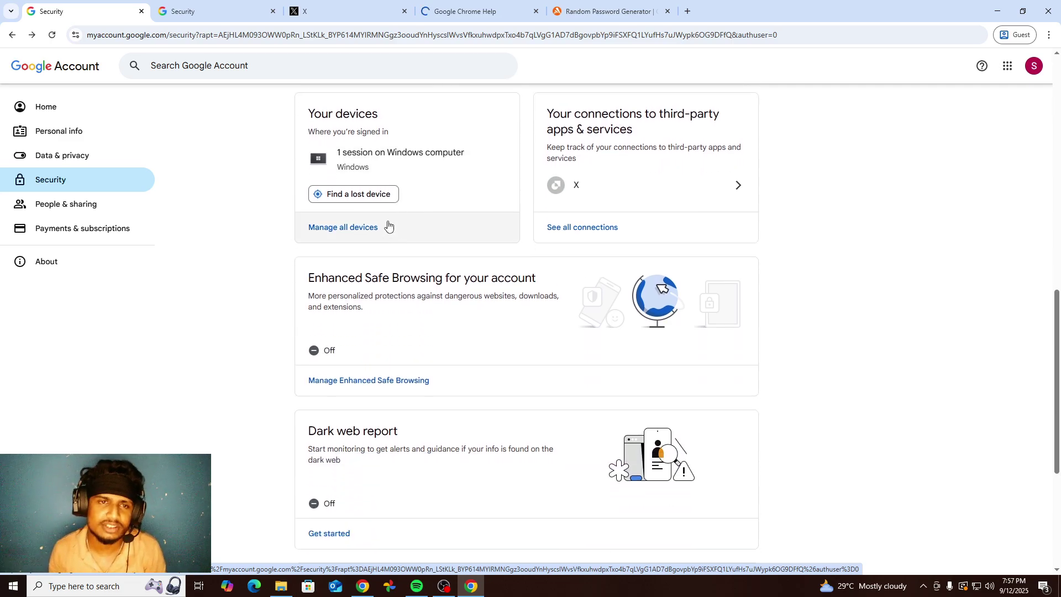
scroll(389, 225, "up", 1)
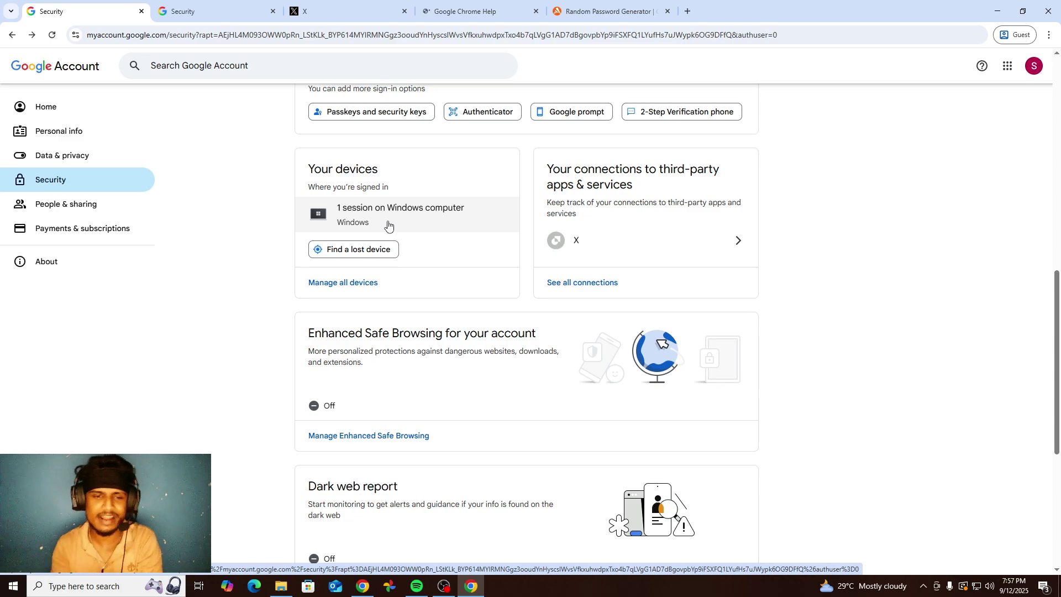
scroll(389, 225, "down", 5)
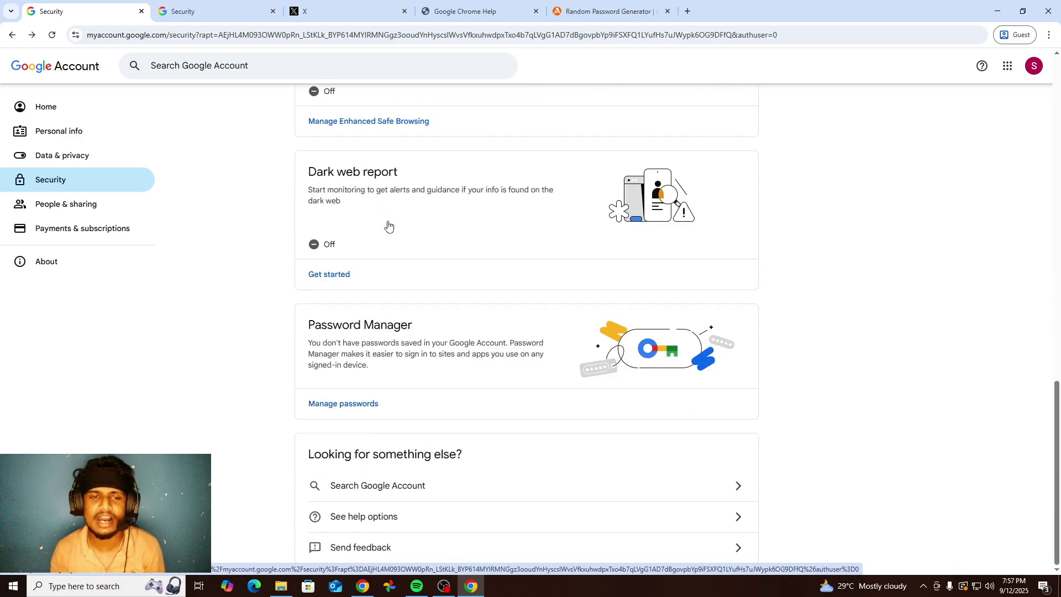
scroll(389, 225, "up", 15)
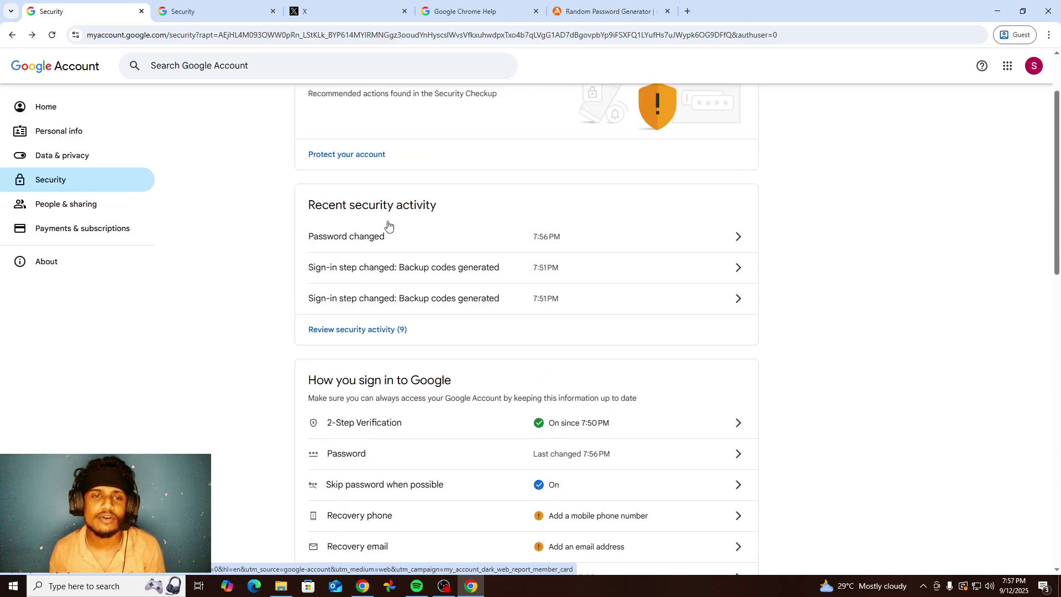
scroll(389, 224, "down", 3)
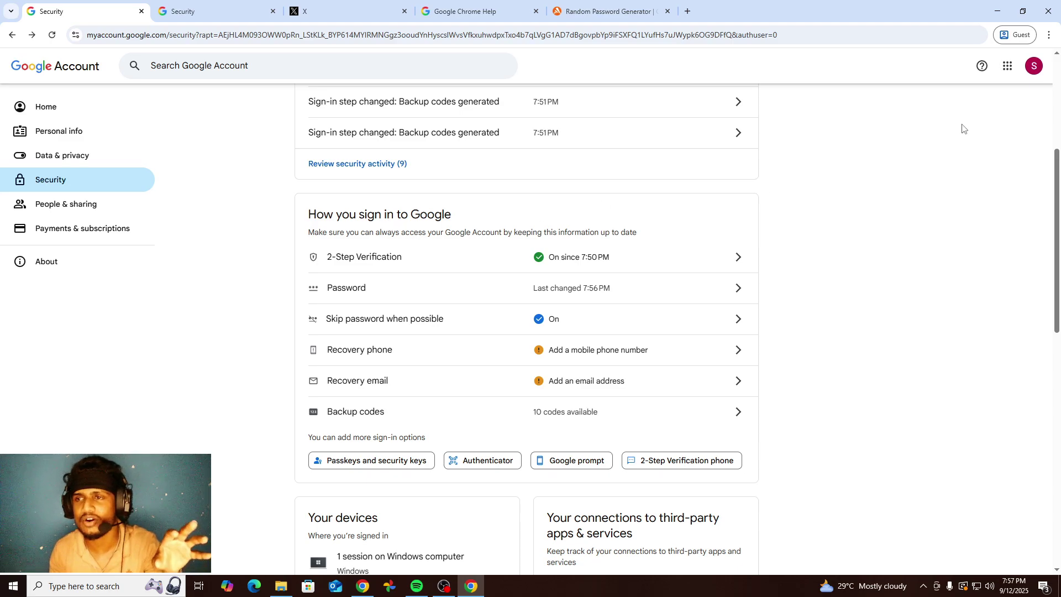
left_click(1035, 73)
left_click(772, 152)
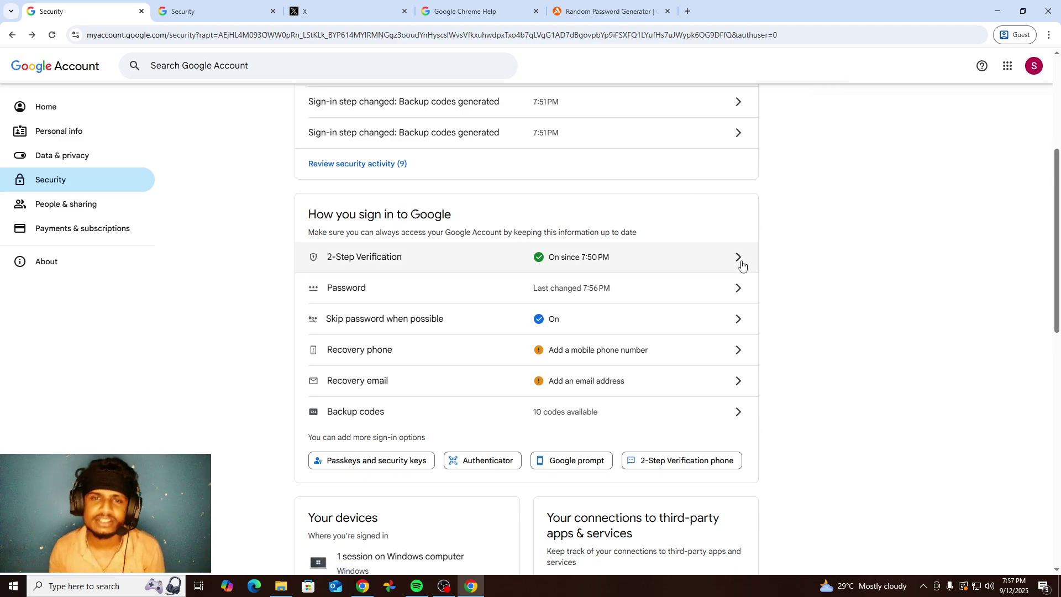
scroll(743, 265, "up", 5)
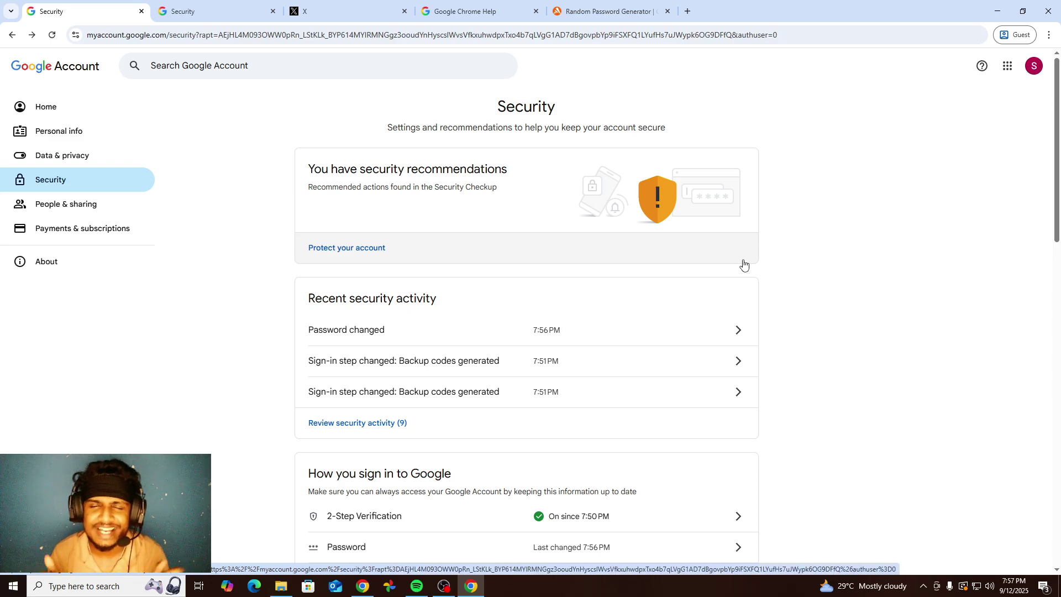